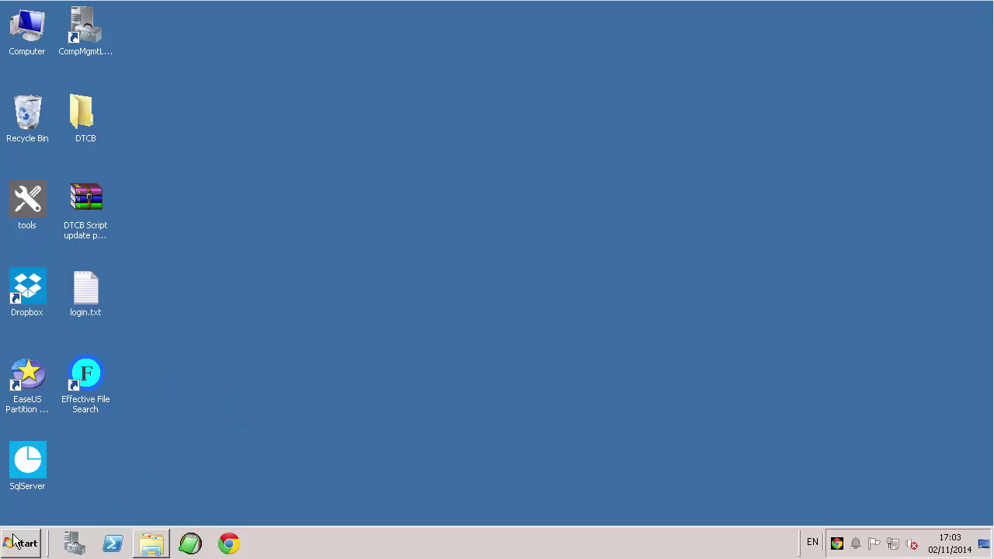
Step: Launch SQL Server Management Studio from the SqlServer desktop folder and connect to SERVER2008 with Windows Authentication
{"action": "left_click", "coordinate": [154, 543]}
{"action": "double_click", "coordinate": [29, 457]}
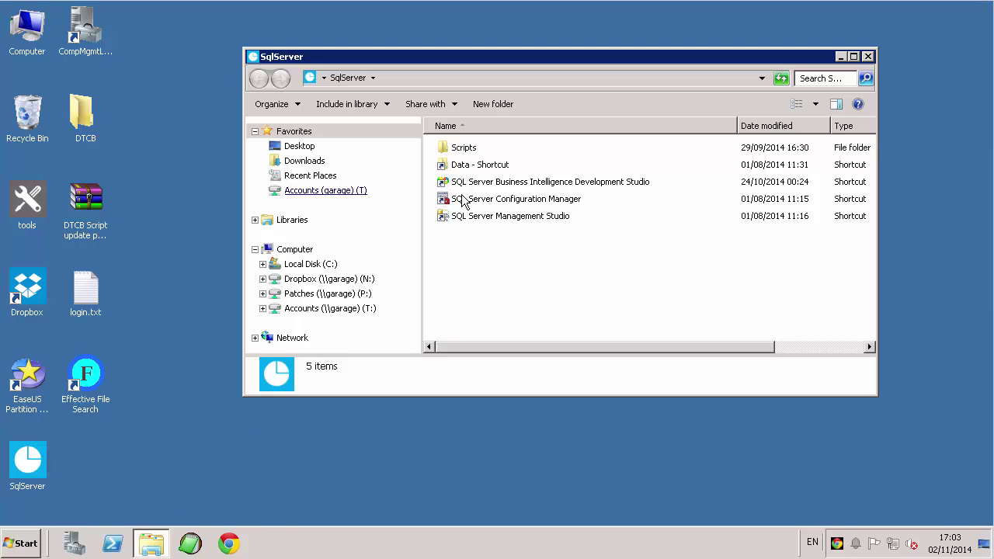
{"action": "double_click", "coordinate": [464, 201]}
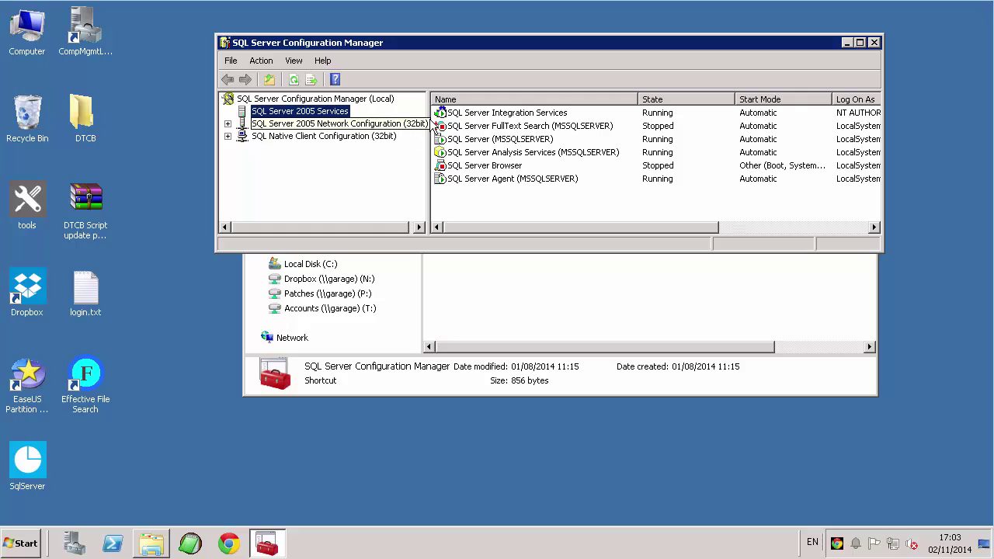
{"action": "left_click", "coordinate": [874, 42]}
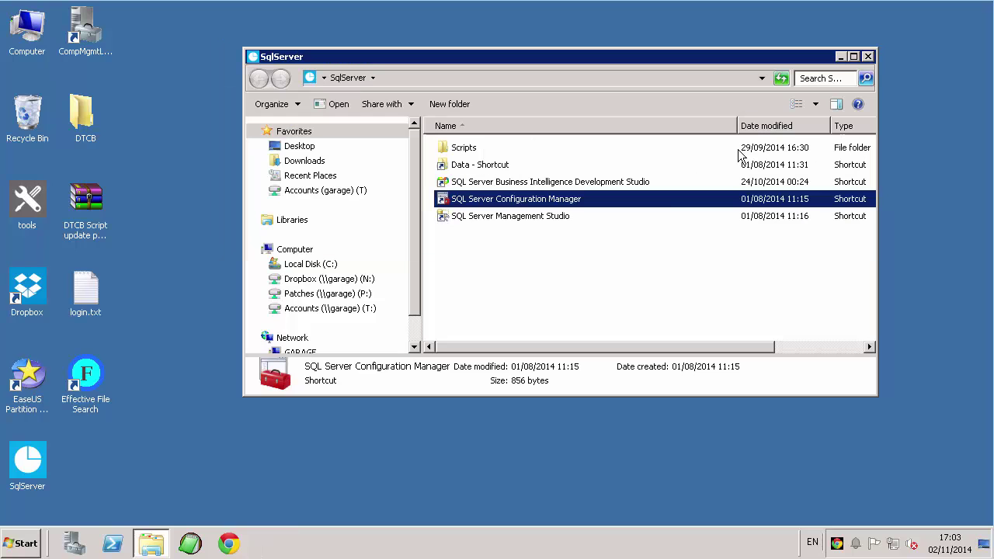
{"action": "double_click", "coordinate": [499, 217]}
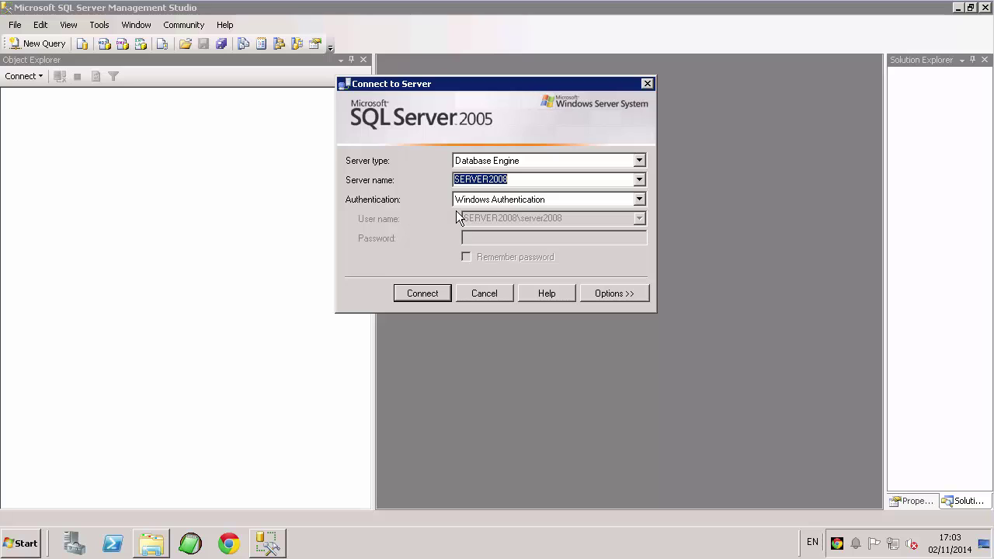
{"action": "left_click", "coordinate": [407, 293]}
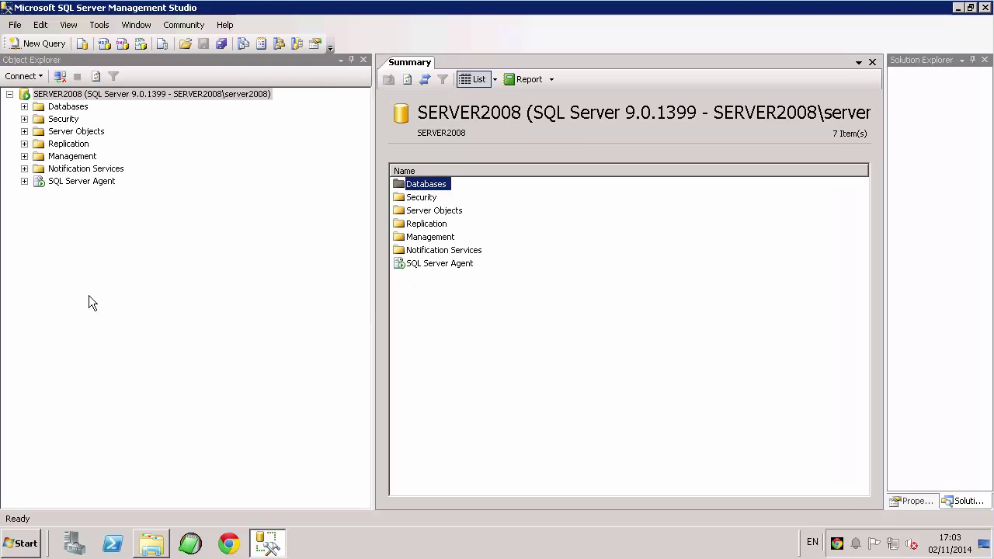
Step: Start the data export wizard for the AdventureWorks database and accept it as the source on SERVER2008
{"action": "left_click", "coordinate": [24, 106]}
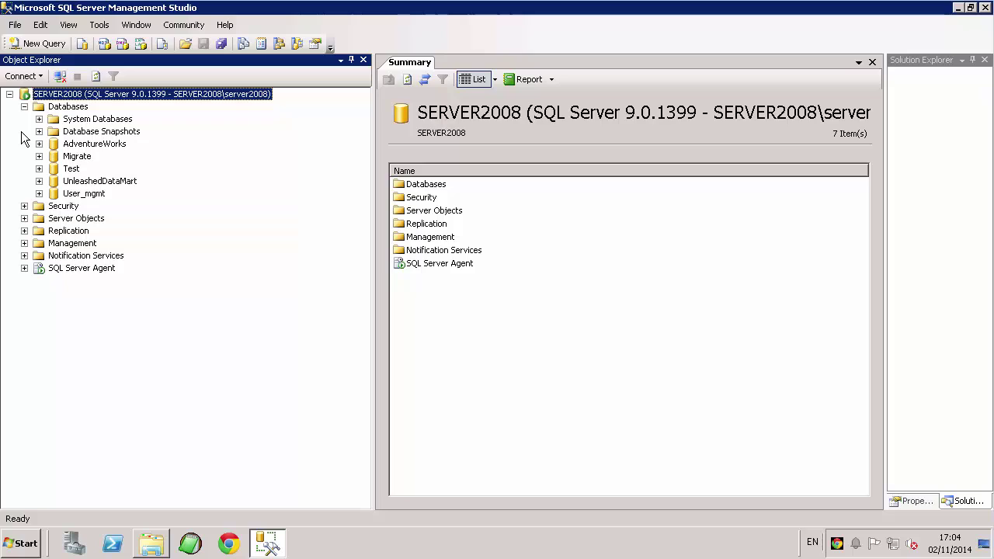
{"action": "right_click", "coordinate": [68, 145]}
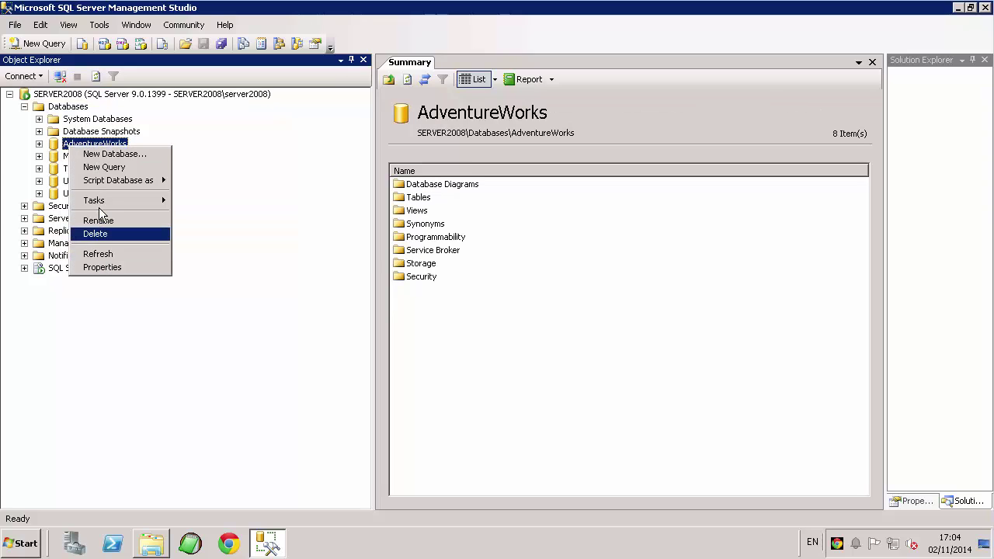
{"action": "mouse_move", "coordinate": [97, 203]}
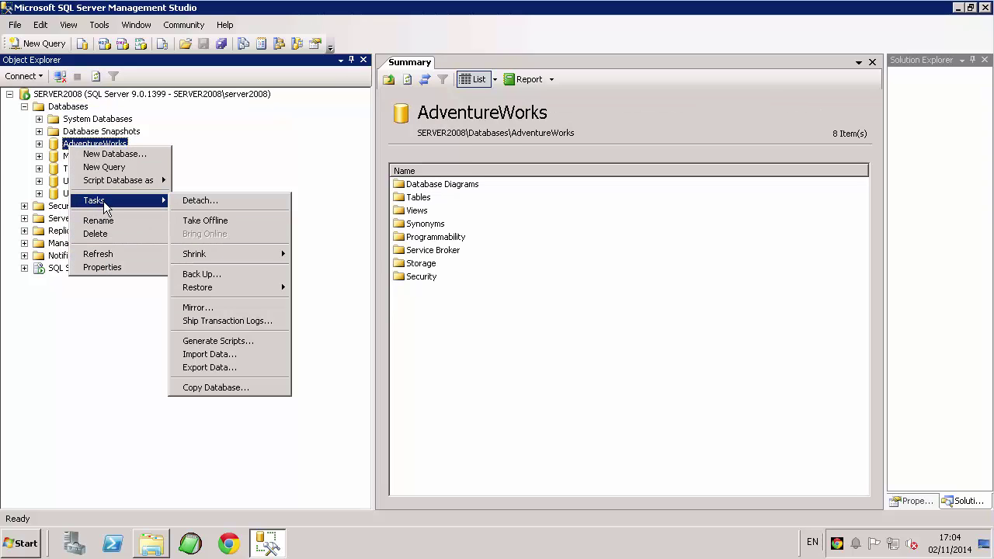
{"action": "left_click", "coordinate": [221, 369]}
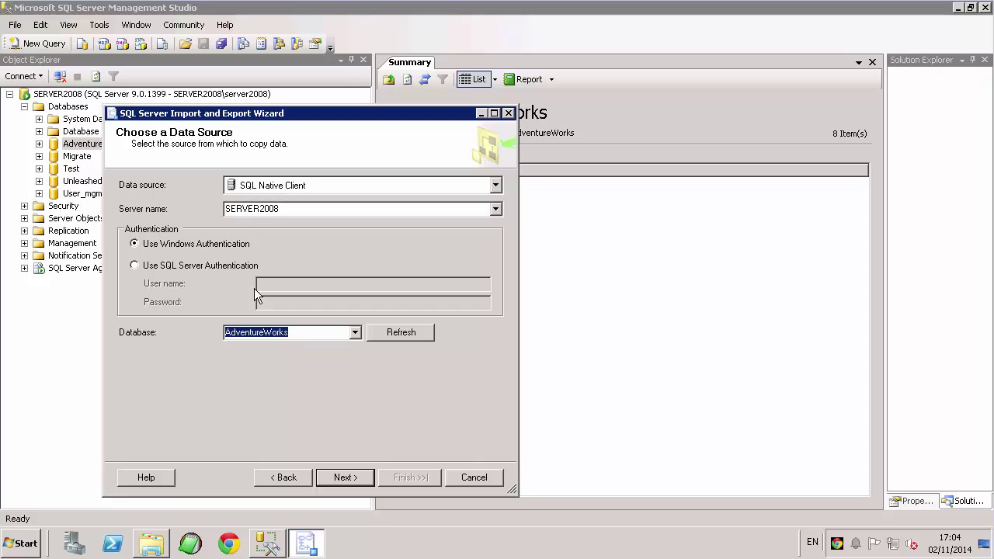
{"action": "left_click_drag", "start_coordinate": [224, 113], "coordinate": [447, 17]}
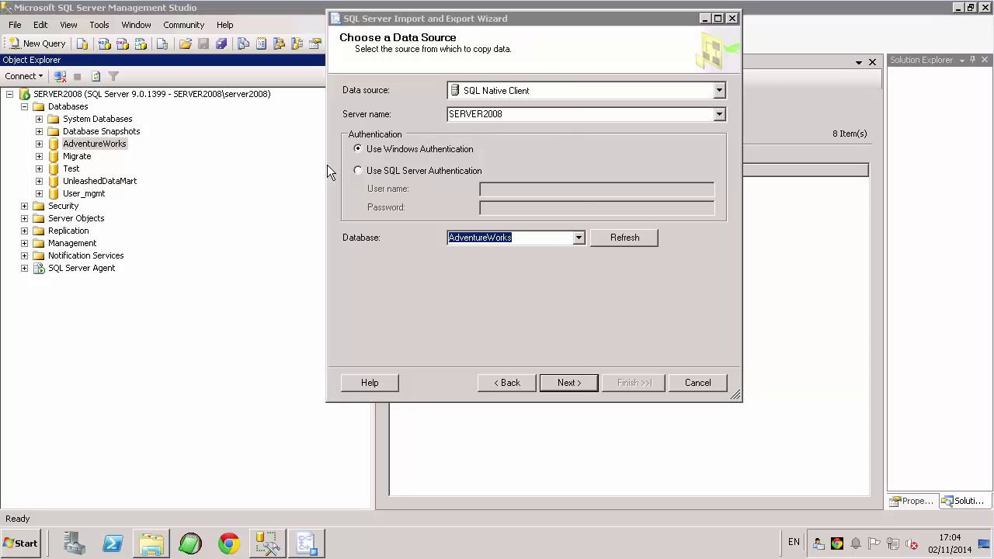
{"action": "left_click", "coordinate": [570, 382]}
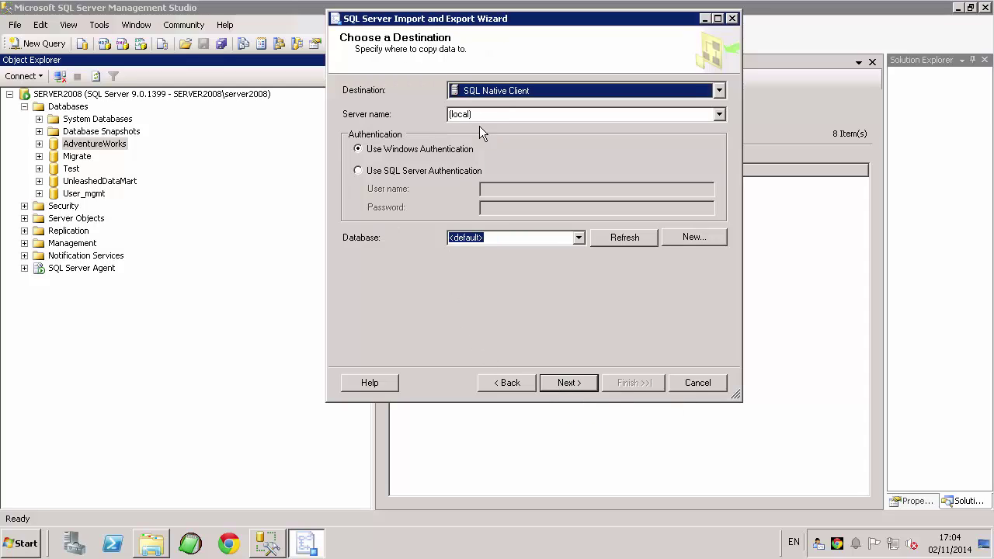
Step: Set the export destination to the Migrate database on server SERVER2008
{"action": "left_click", "coordinate": [483, 115]}
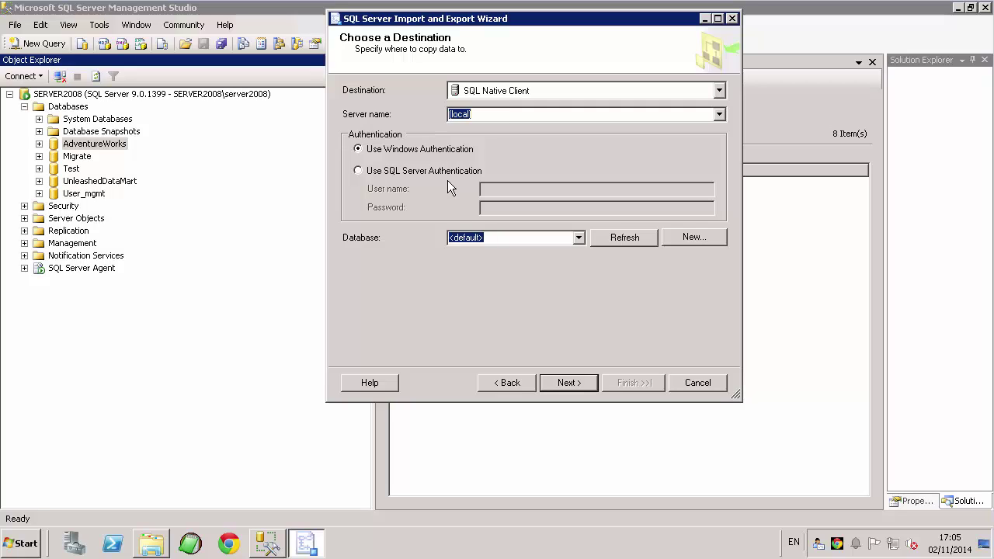
{"action": "type", "text": "SERVER2008"}
{"action": "left_click", "coordinate": [578, 238]}
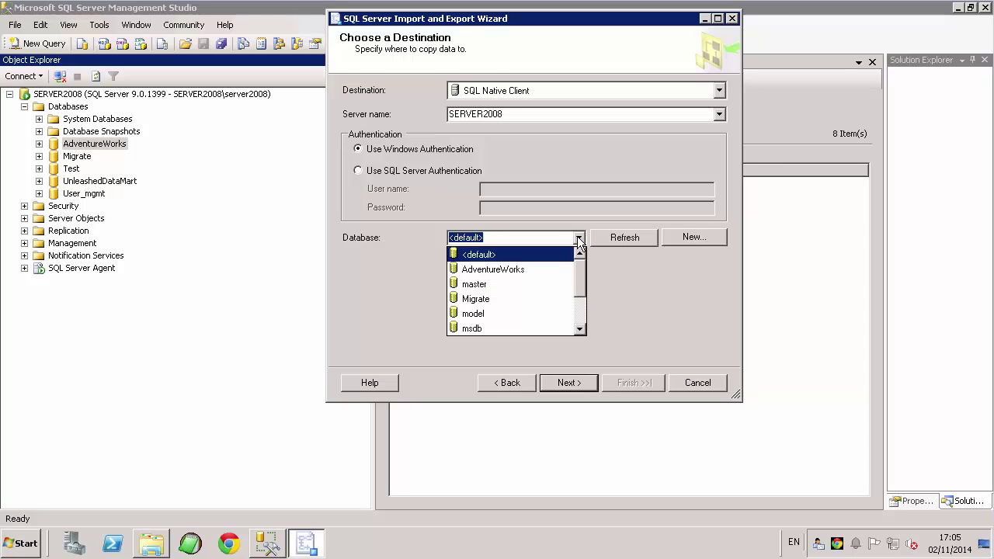
{"action": "mouse_move", "coordinate": [580, 281]}
{"action": "left_mouse_down"}
{"action": "mouse_move", "coordinate": [579, 318]}
{"action": "mouse_move", "coordinate": [585, 269]}
{"action": "left_mouse_up"}
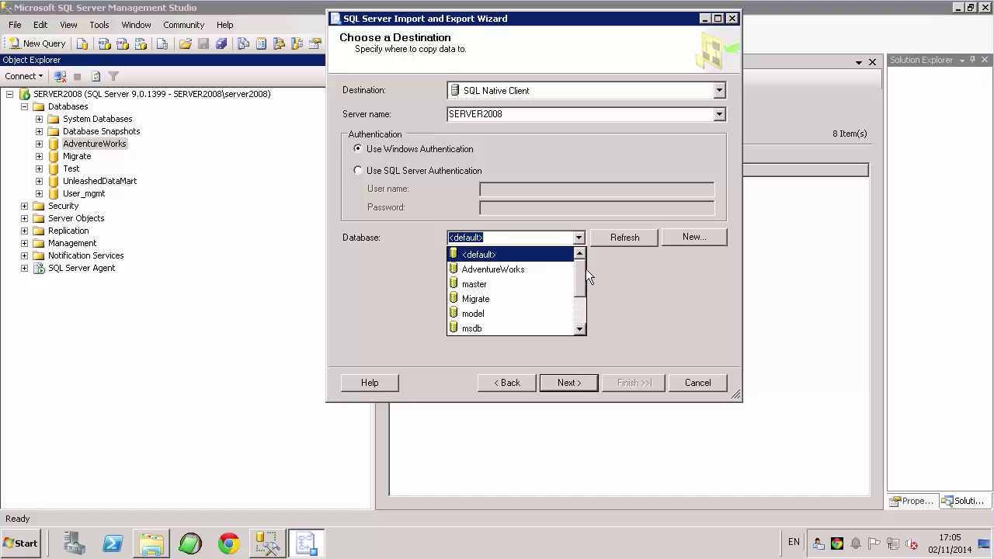
{"action": "left_click", "coordinate": [472, 299]}
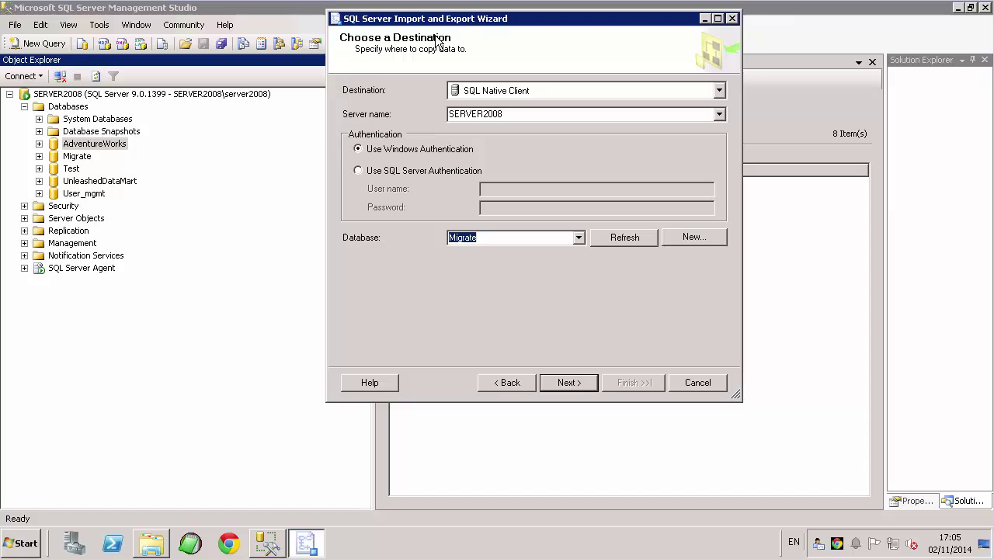
{"action": "left_click", "coordinate": [565, 383]}
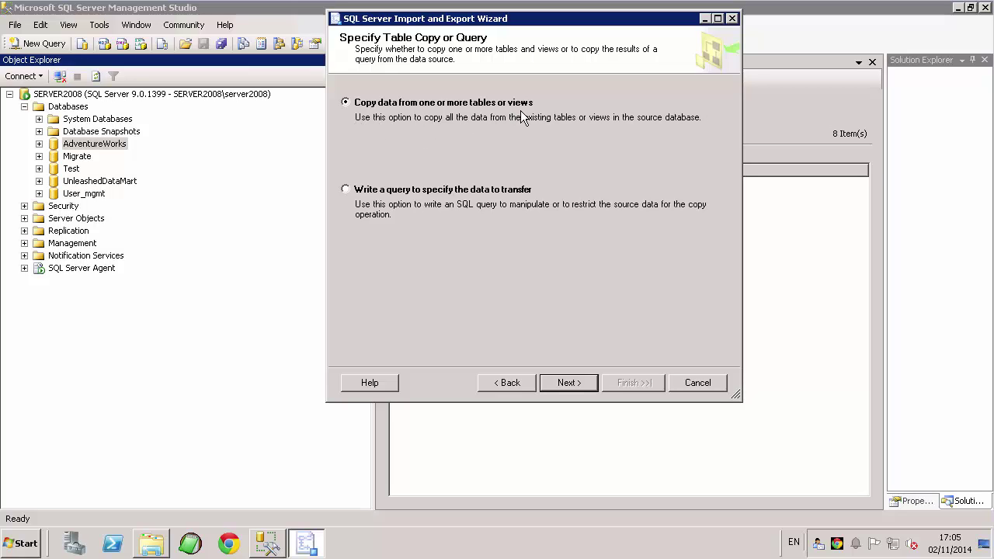
Step: Choose to write a query for the data transfer and paste the copied customer sales SELECT statement as the source query
{"action": "left_click", "coordinate": [345, 189]}
{"action": "left_click", "coordinate": [345, 189]}
{"action": "left_click", "coordinate": [566, 382]}
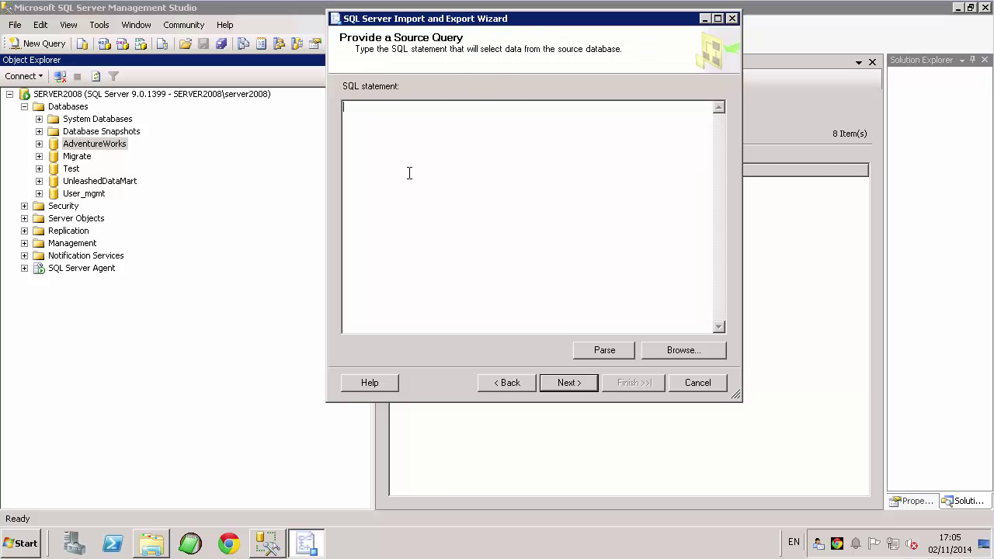
{"action": "right_click", "coordinate": [368, 112]}
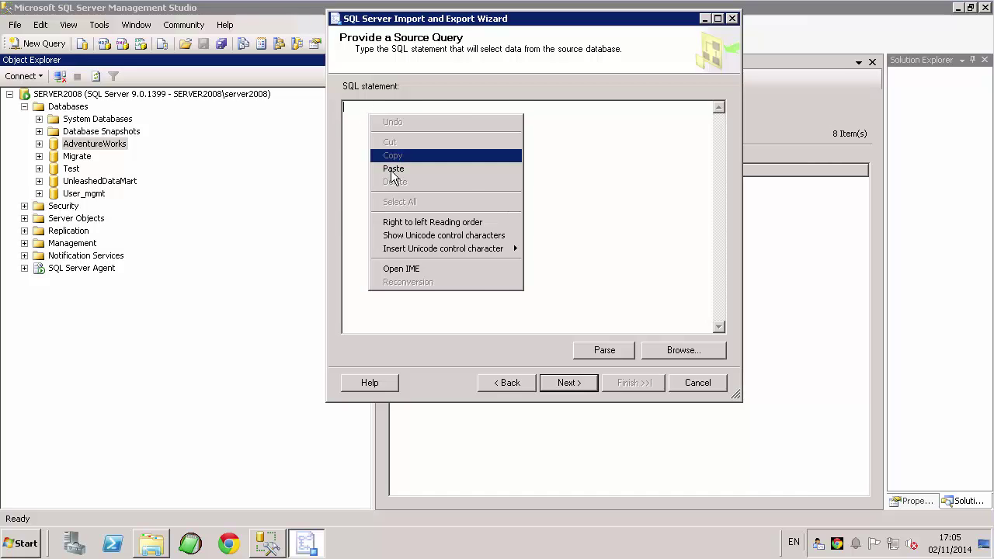
{"action": "left_click", "coordinate": [393, 169]}
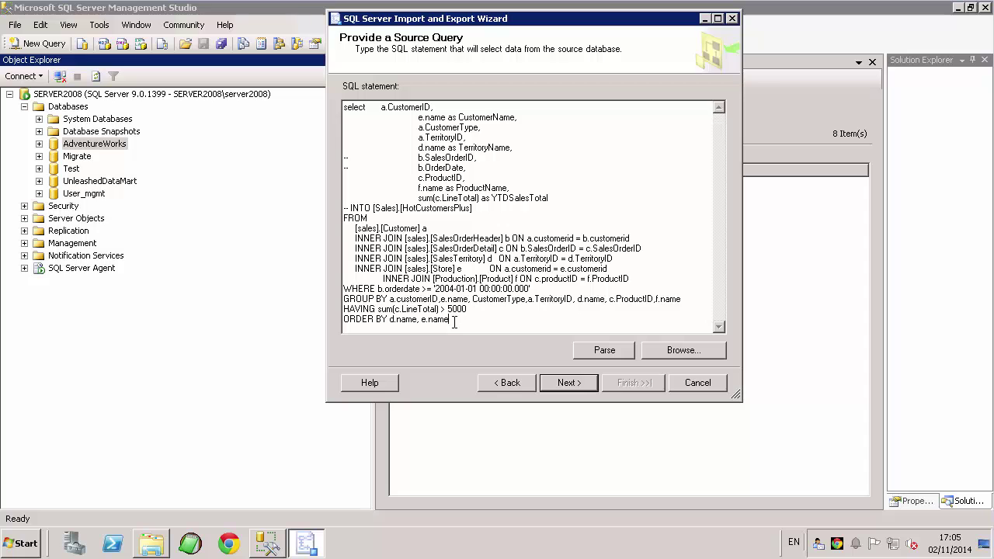
Step: Review and parse the pasted SQL statement, and continue to the source table selection
{"action": "left_click_drag", "start_coordinate": [451, 320], "coordinate": [318, 93]}
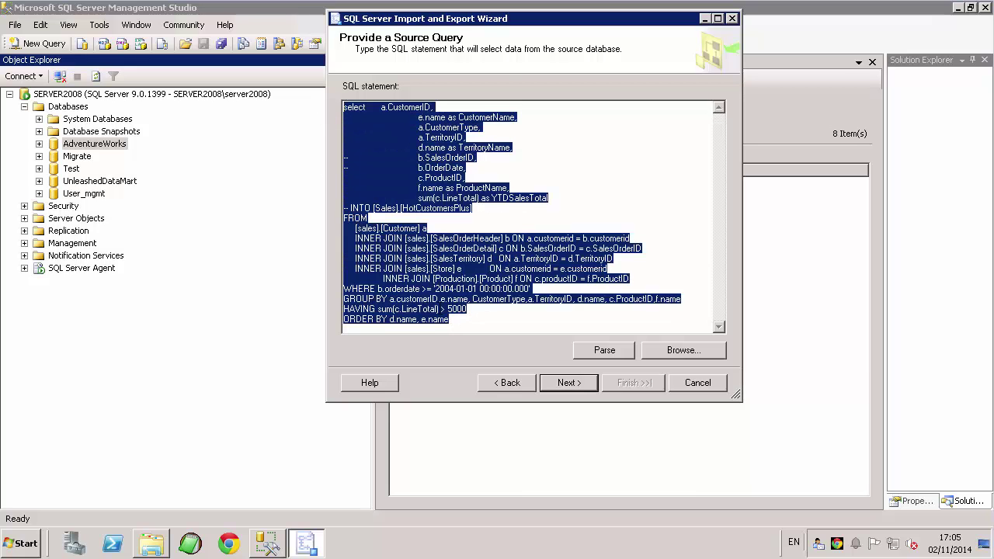
{"action": "left_click_drag", "start_coordinate": [458, 322], "coordinate": [326, 77]}
{"action": "left_click", "coordinate": [524, 140]}
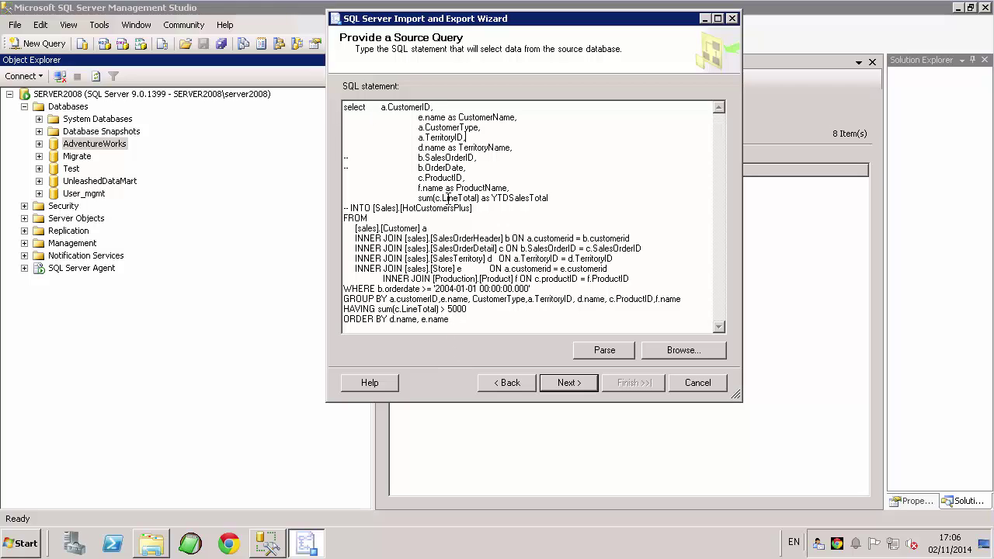
{"action": "left_click", "coordinate": [600, 349]}
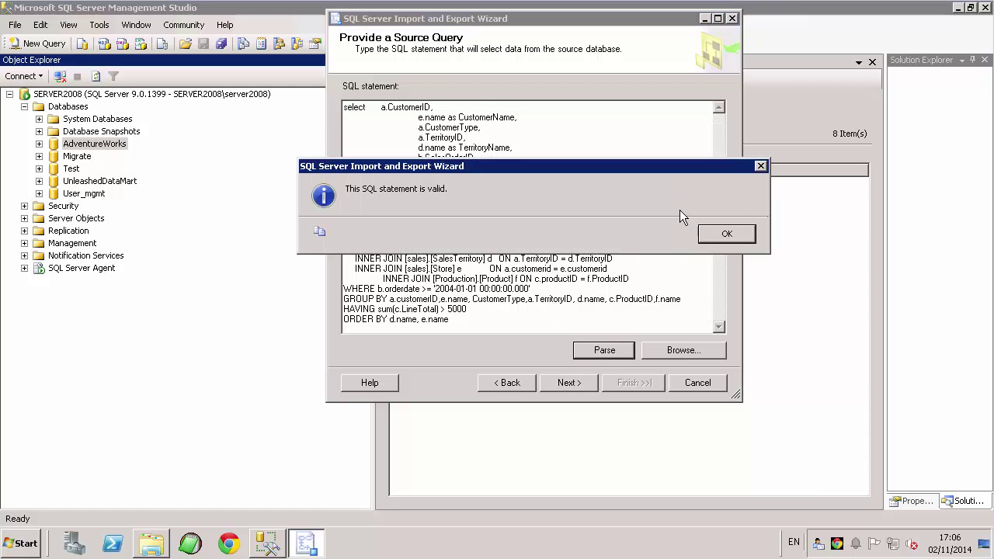
{"action": "left_click", "coordinate": [712, 234]}
{"action": "left_click", "coordinate": [567, 382]}
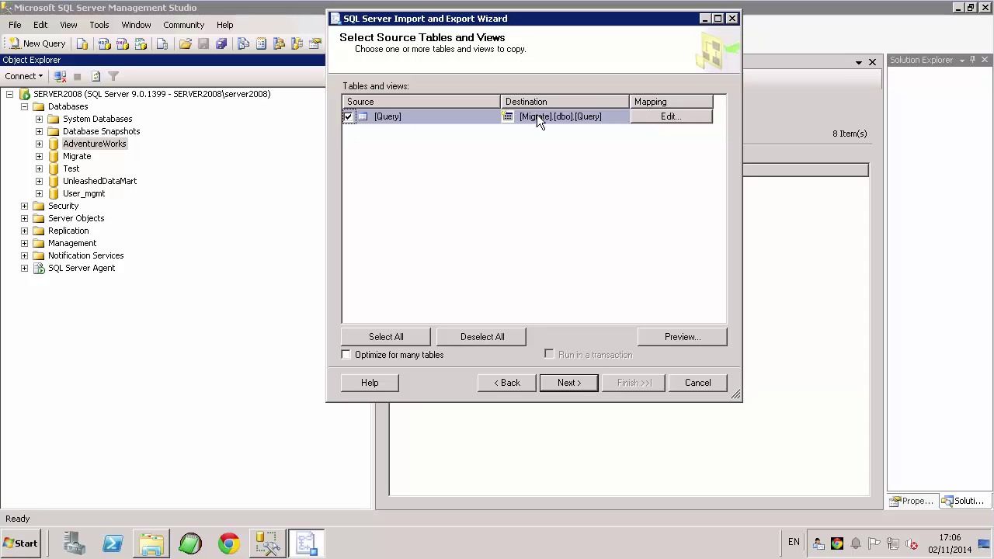
Step: Change the query's destination table to [Migrate].[dbo].[Migrate]
{"action": "left_click", "coordinate": [588, 116]}
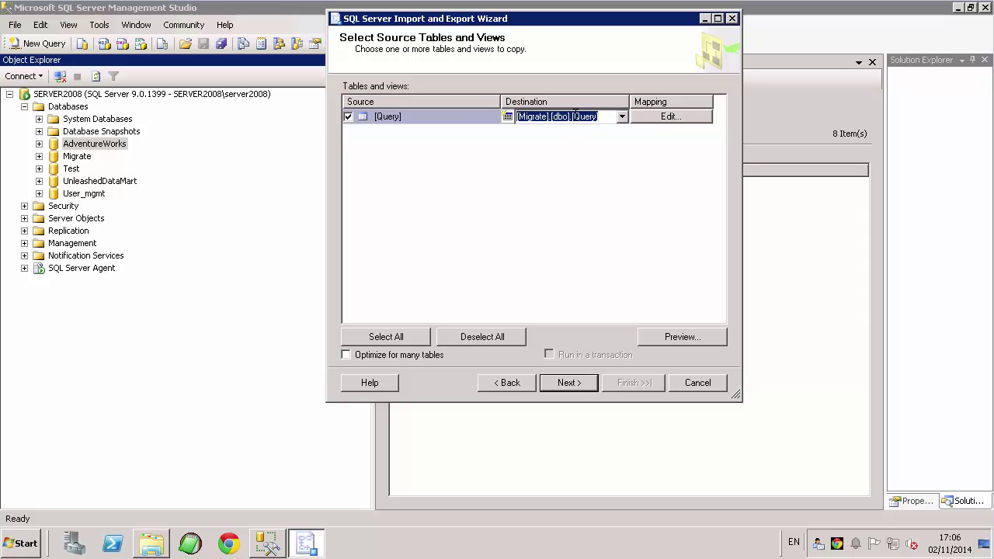
{"action": "left_click_drag", "start_coordinate": [573, 116], "coordinate": [593, 116]}
{"action": "type", "text": "Migrate"}
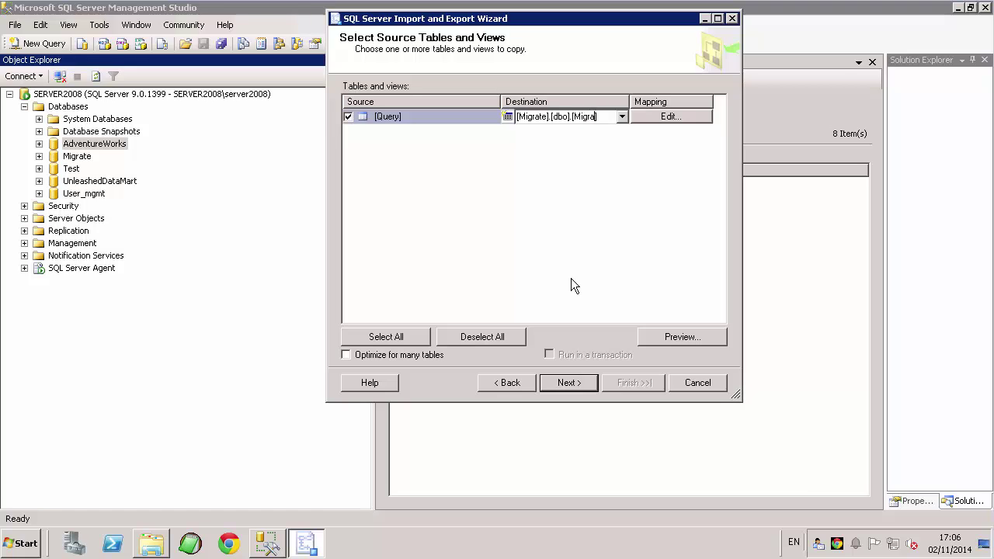
Step: Examine the query's column mappings and its CREATE TABLE statement, leaving both without changes
{"action": "left_click", "coordinate": [652, 117]}
{"action": "left_click", "coordinate": [565, 90]}
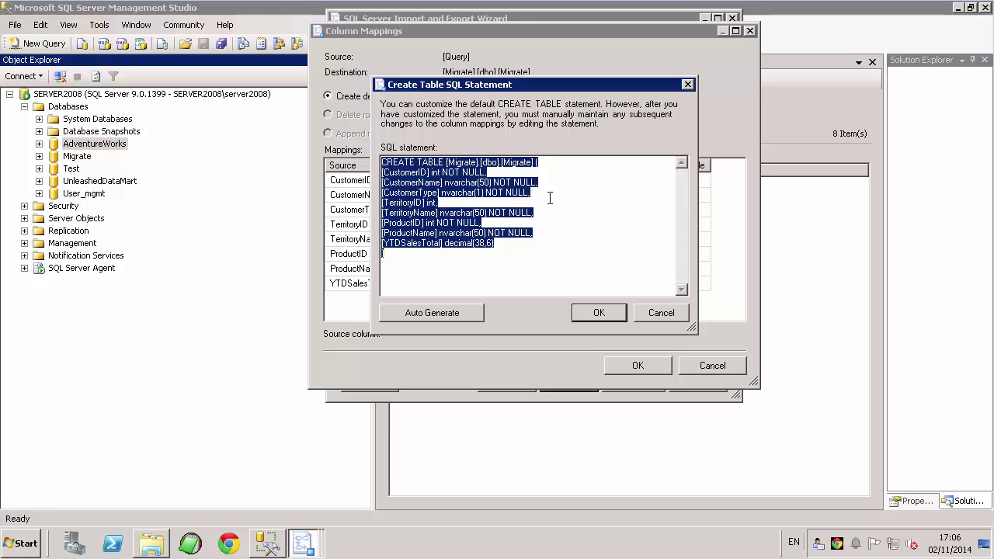
{"action": "left_click", "coordinate": [661, 313]}
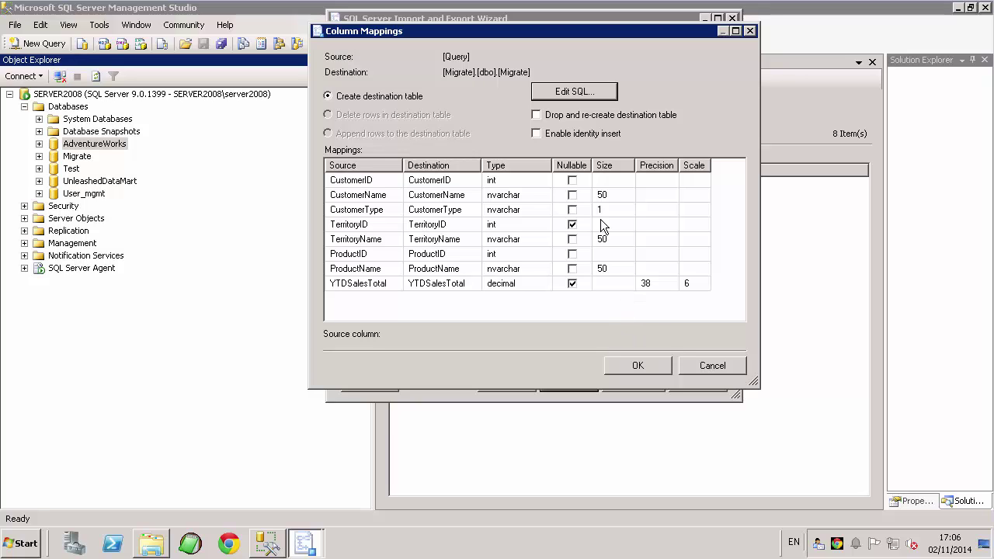
{"action": "left_click", "coordinate": [702, 367]}
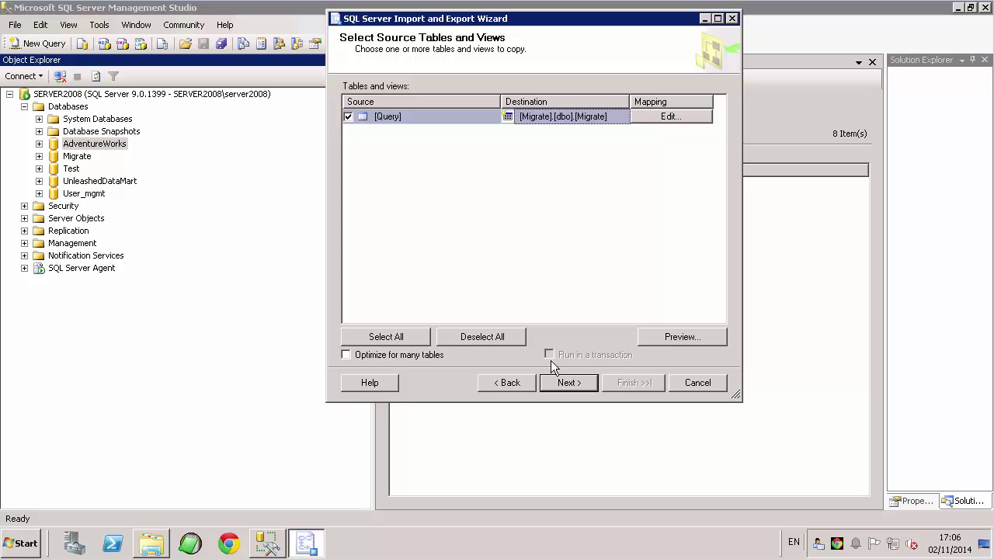
Step: Return to the transfer method choice and switch to copying data from one or more tables or views
{"action": "left_click", "coordinate": [507, 385]}
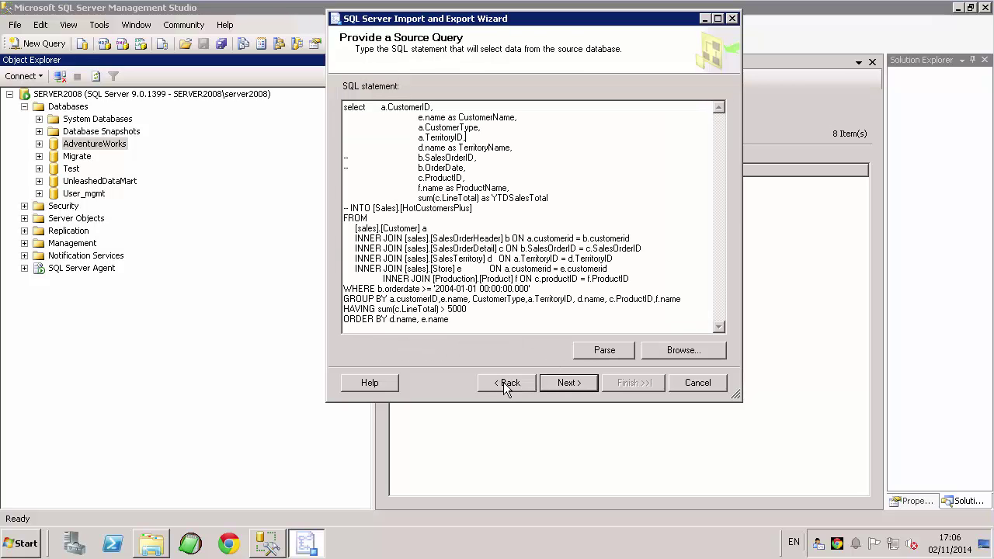
{"action": "left_click", "coordinate": [505, 383]}
{"action": "left_click", "coordinate": [346, 103]}
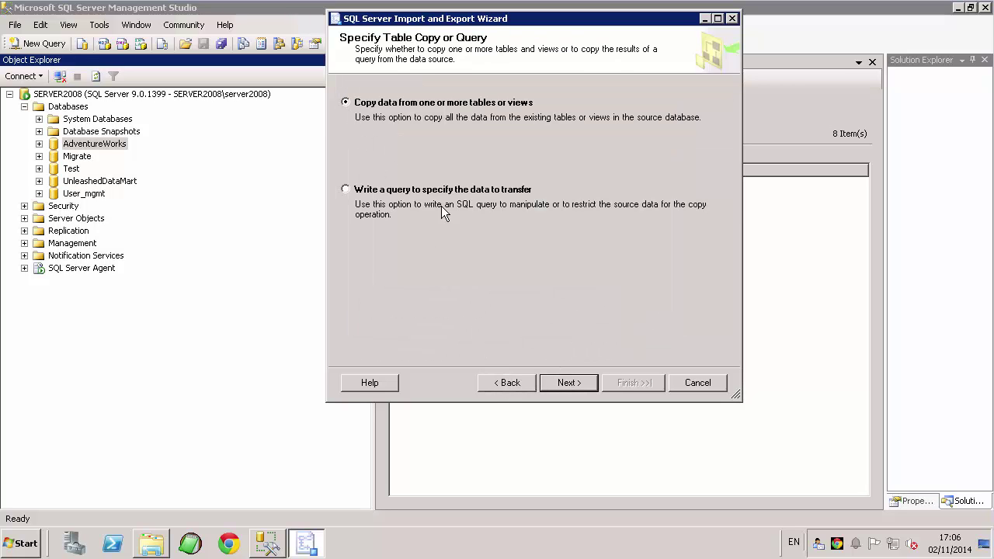
{"action": "left_click", "coordinate": [561, 379]}
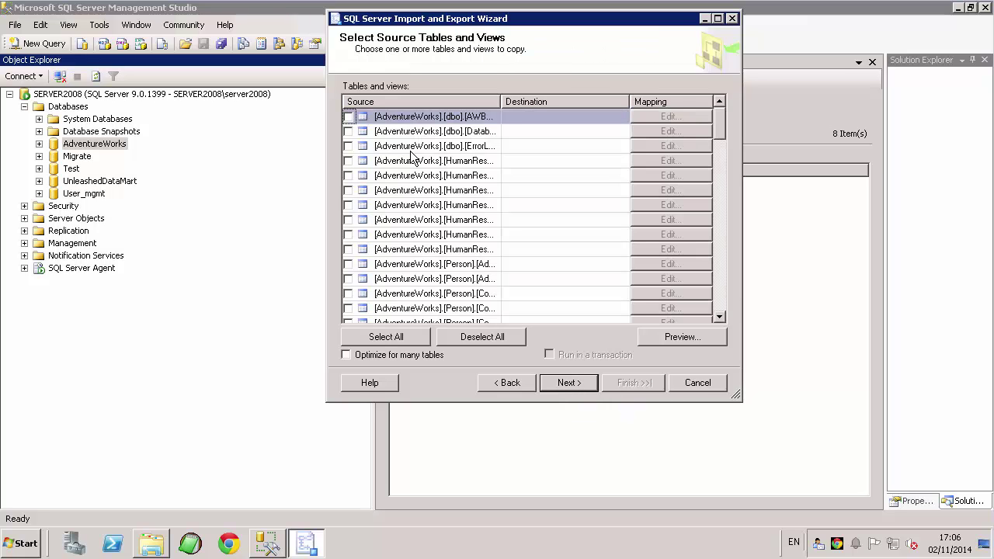
Step: Widen the Source column and select the [AdventureWorks].[Sales].[Store] table for copying
{"action": "left_click_drag", "start_coordinate": [720, 117], "coordinate": [714, 310]}
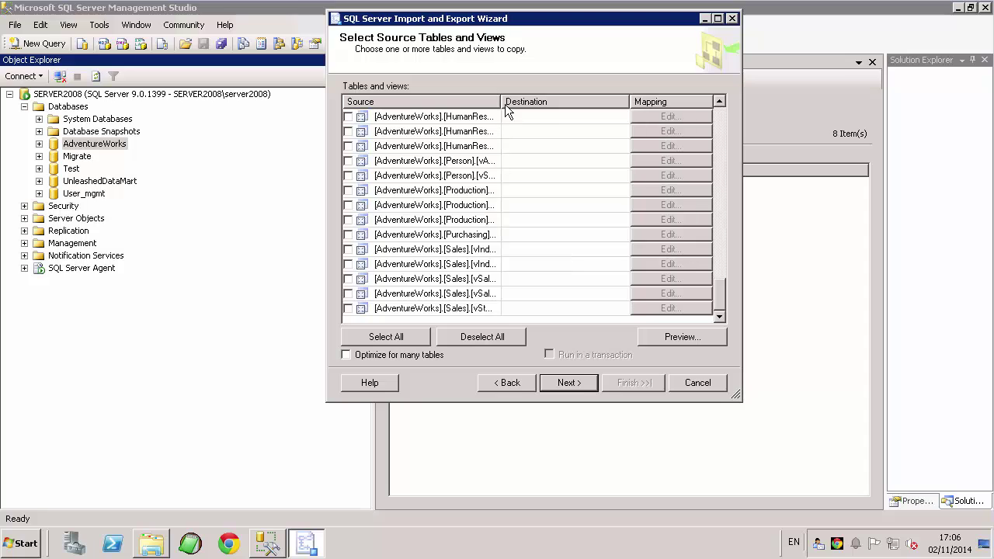
{"action": "left_click_drag", "start_coordinate": [501, 101], "coordinate": [565, 101]}
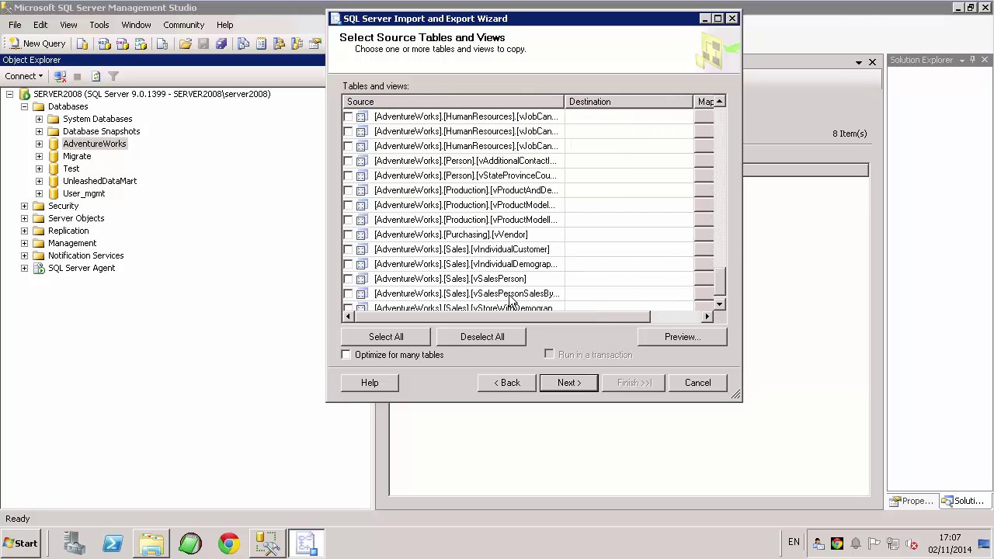
{"action": "scroll", "coordinate": [419, 268], "scroll_direction": "up", "scroll_amount": 3}
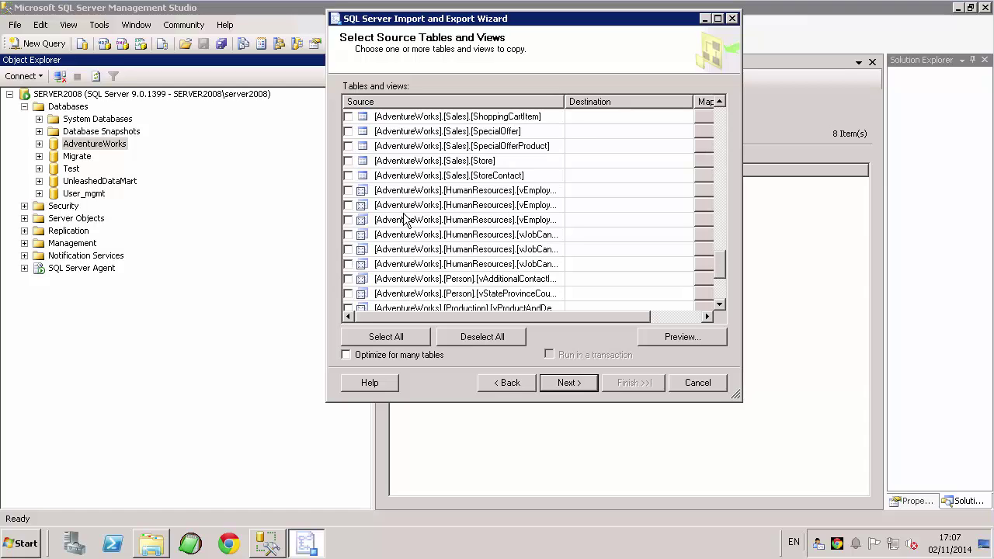
{"action": "left_click", "coordinate": [348, 161]}
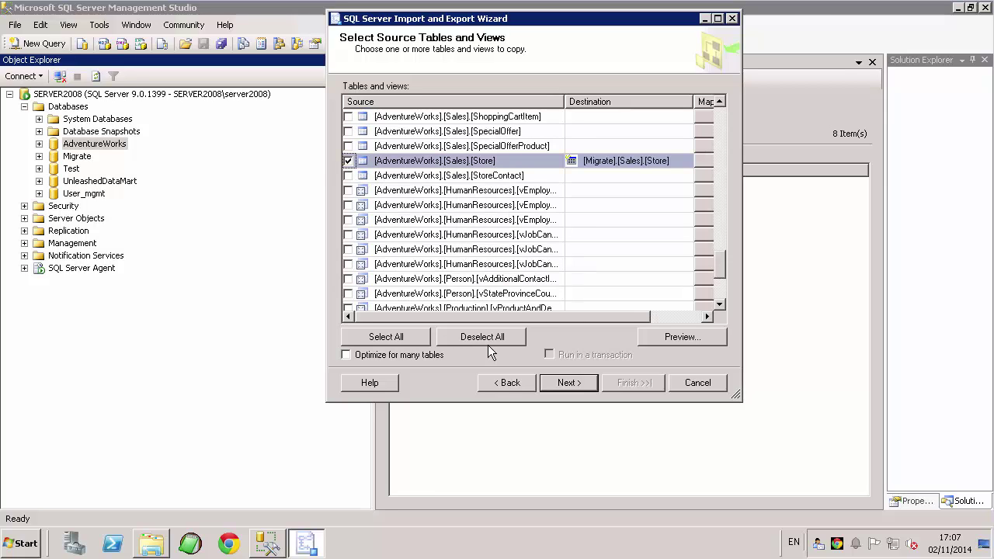
Step: Preview the source data of the [AdventureWorks].[Sales].[Store] table
{"action": "left_click", "coordinate": [685, 336]}
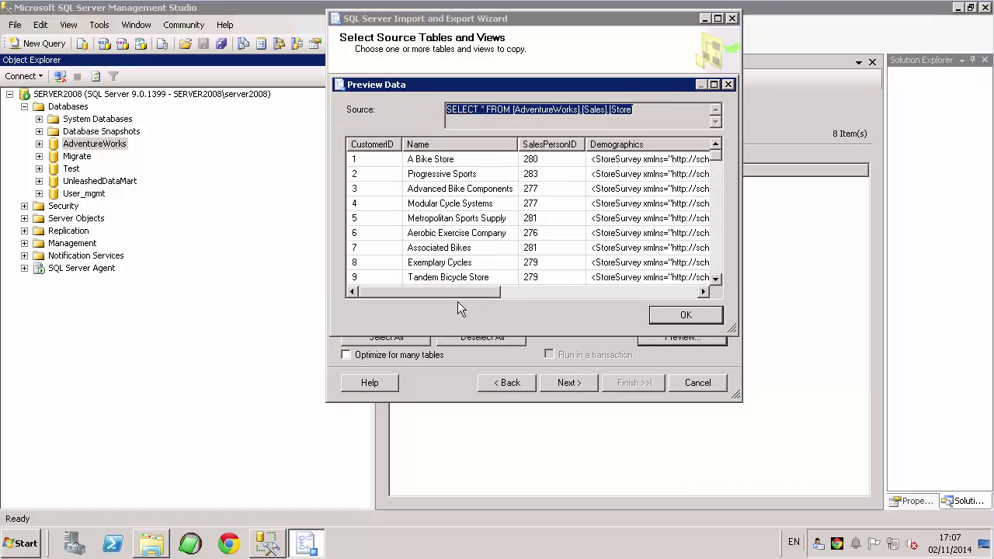
{"action": "left_click", "coordinate": [677, 314]}
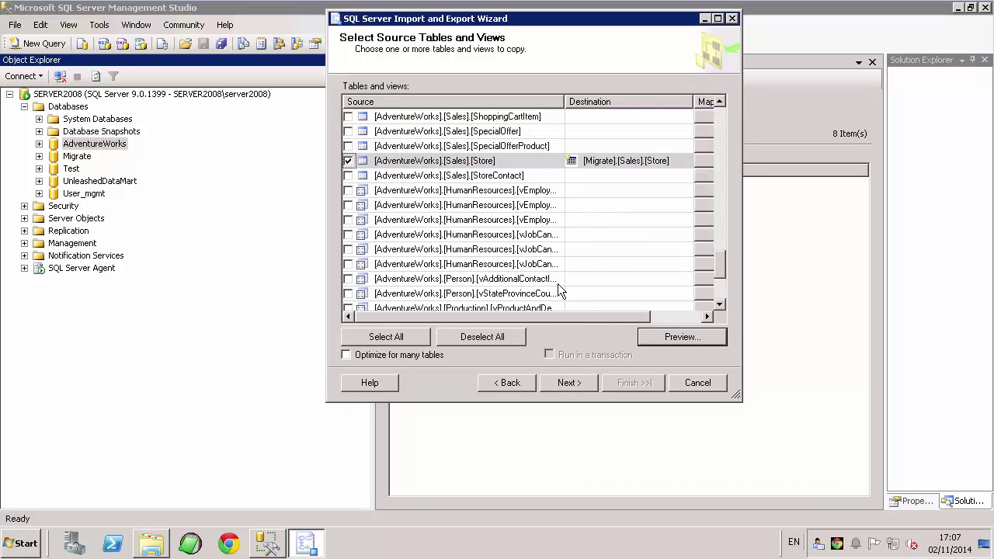
Step: Switch the transfer method to writing a query, parse the existing SQL statement, and proceed with it as the source
{"action": "left_click", "coordinate": [508, 383]}
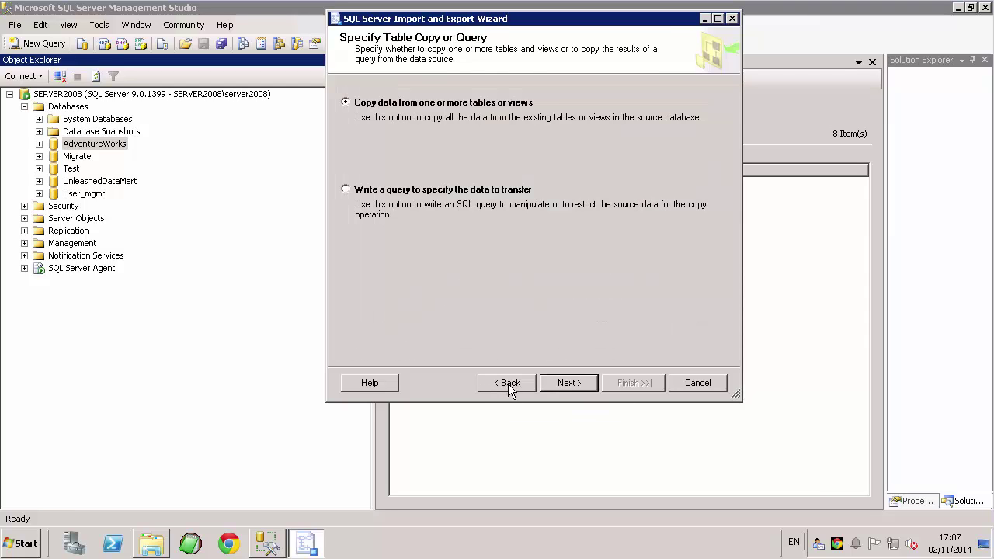
{"action": "left_click", "coordinate": [564, 382]}
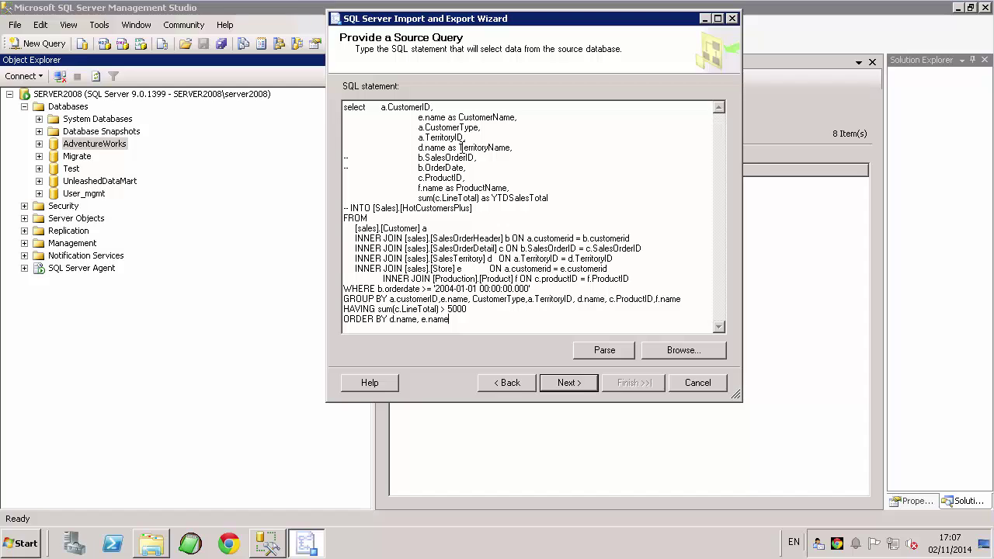
{"action": "left_click", "coordinate": [602, 354]}
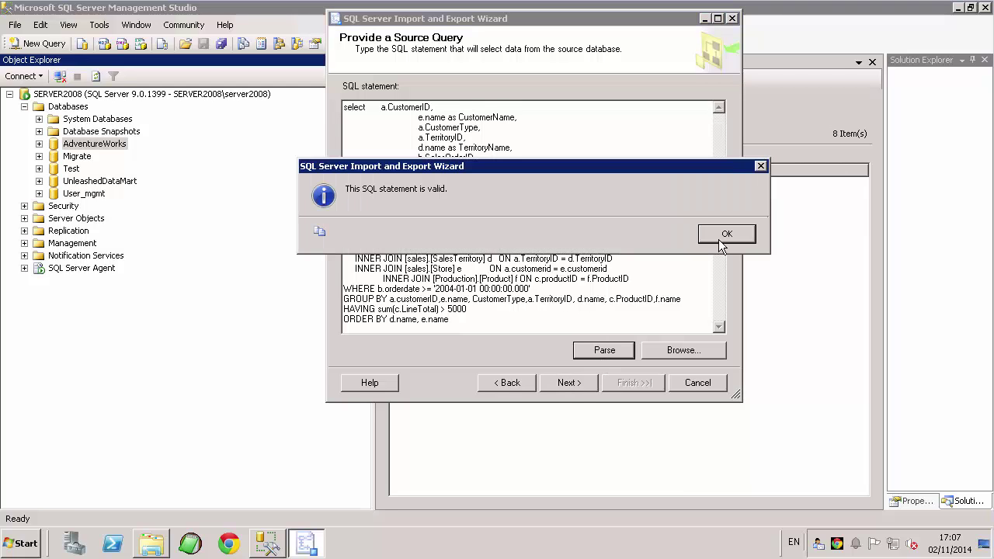
{"action": "left_click", "coordinate": [724, 239]}
{"action": "left_click", "coordinate": [565, 381]}
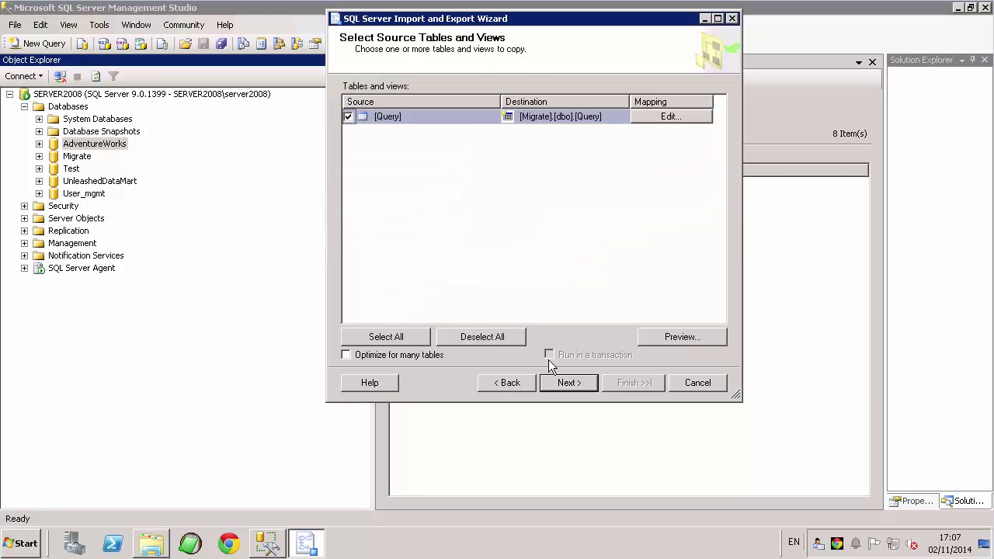
Step: Set the query's destination table to [Migrate].[dbo].[Migrate] and proceed to the package save and execution options
{"action": "left_click", "coordinate": [577, 117]}
{"action": "left_click", "coordinate": [579, 119]}
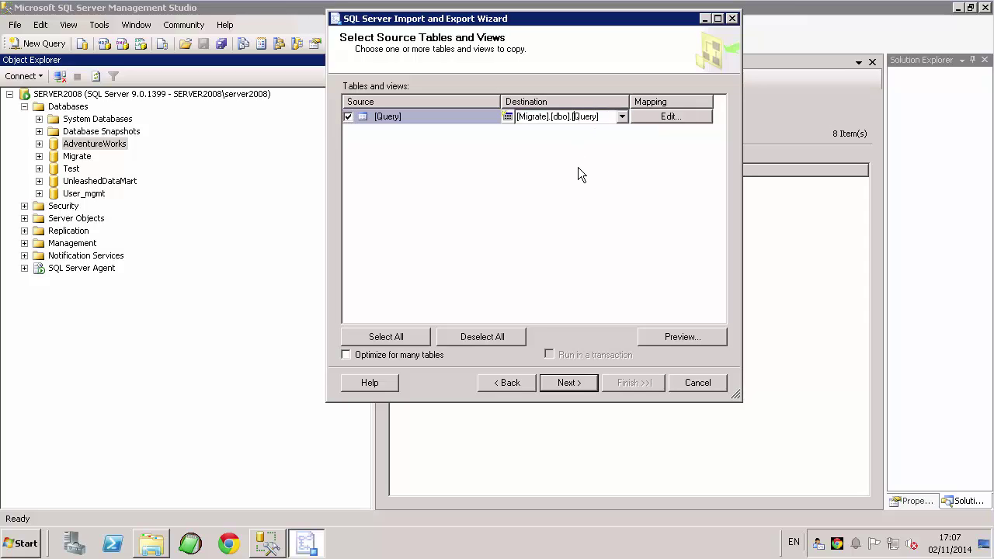
{"action": "key", "text": "Delete"}
{"action": "key", "text": "Delete"}
{"action": "key", "text": "Delete"}
{"action": "key", "text": "Delete"}
{"action": "key", "text": "Delete"}
{"action": "type", "text": "Migrate"}
{"action": "left_click", "coordinate": [568, 383]}
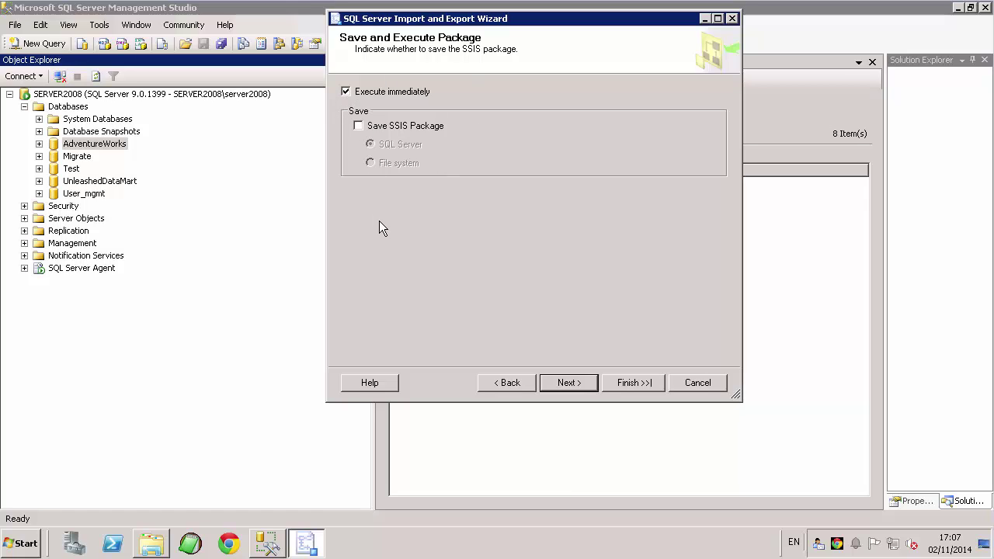
Step: Choose to save the SSIS package to SQL Server with the protection level "Do not save sensitive data"
{"action": "left_click", "coordinate": [358, 126]}
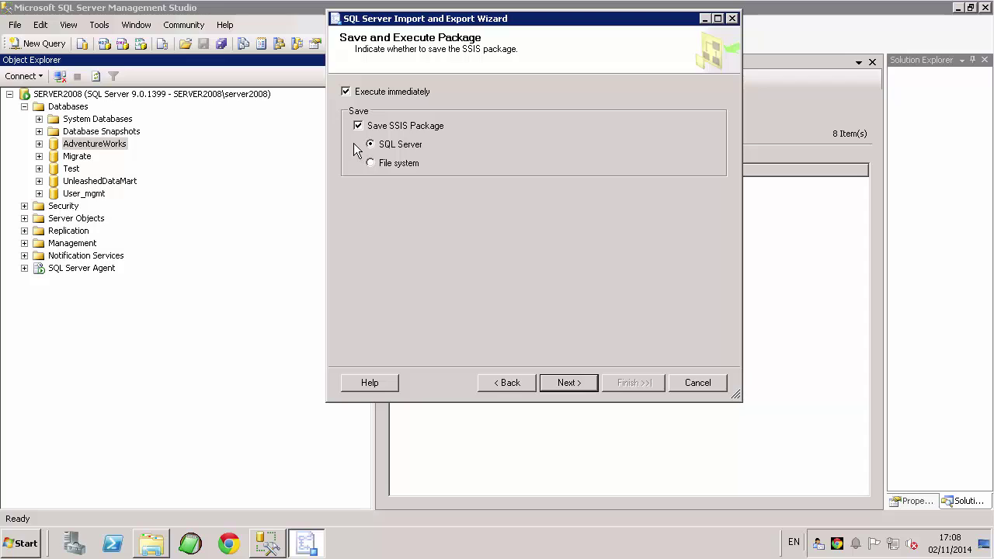
{"action": "left_click", "coordinate": [565, 382]}
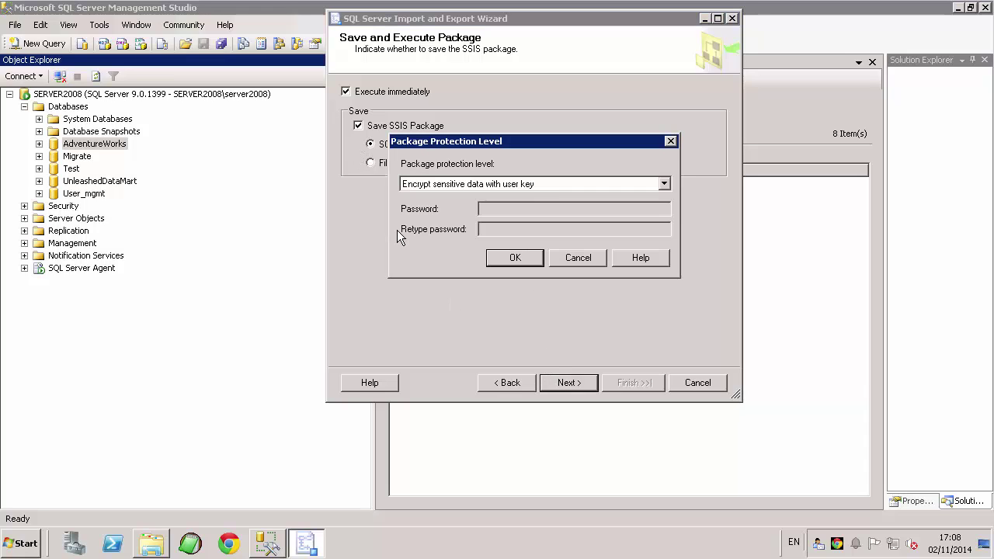
{"action": "left_click", "coordinate": [645, 184]}
{"action": "left_click", "coordinate": [437, 199]}
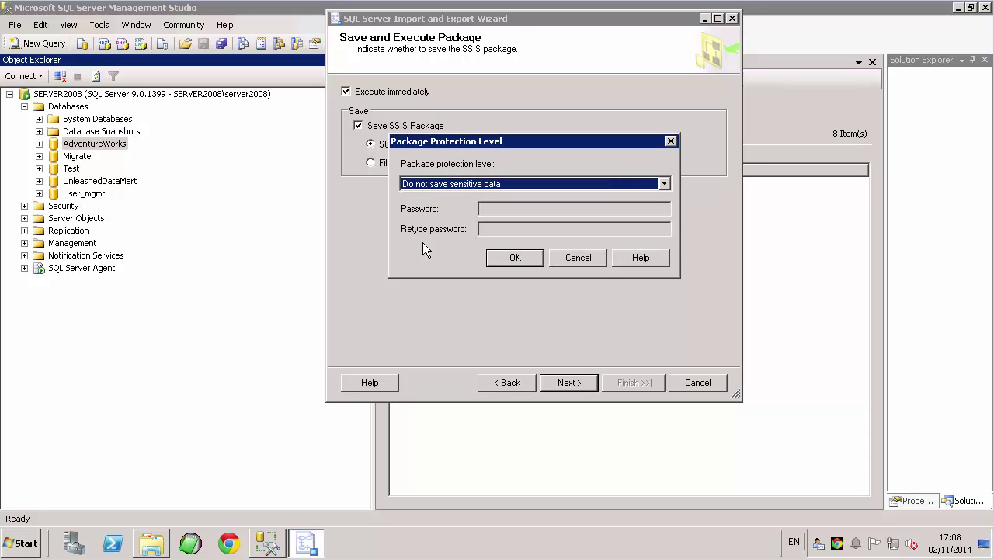
{"action": "left_click", "coordinate": [508, 260]}
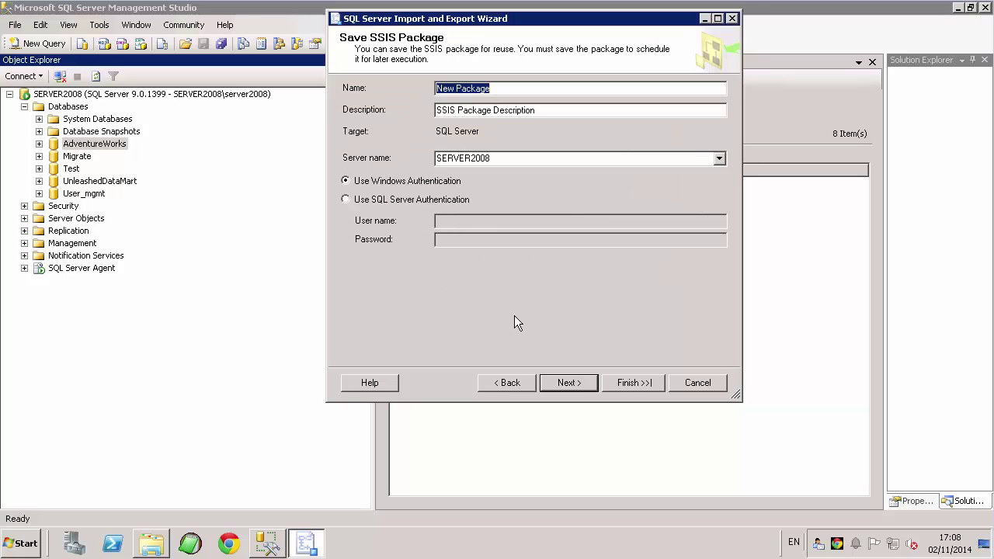
Step: Name the SSIS package MigrationSample and continue to the wizard's final summary
{"action": "left_click", "coordinate": [505, 87]}
{"action": "left_click_drag", "start_coordinate": [504, 85], "coordinate": [362, 91]}
{"action": "type", "text": "Migration"}
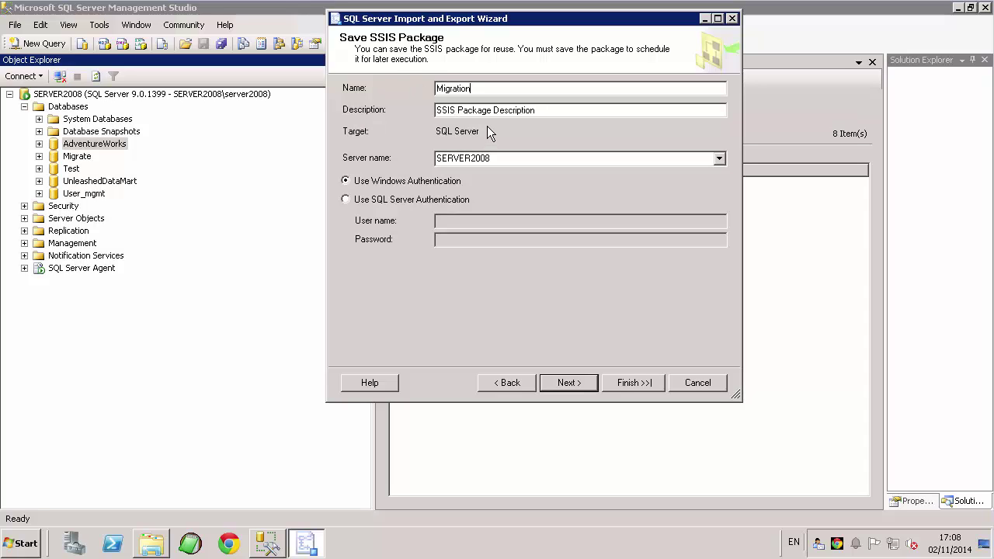
{"action": "type", "text": "Sample"}
{"action": "left_click", "coordinate": [563, 381]}
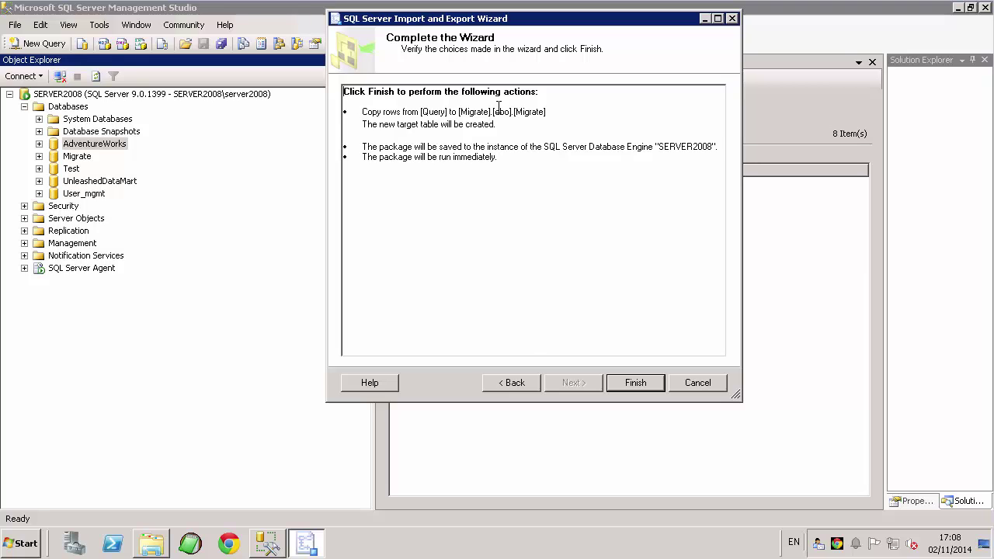
Step: Run the export package, review the status of its actions, and close the wizard
{"action": "left_click", "coordinate": [631, 386]}
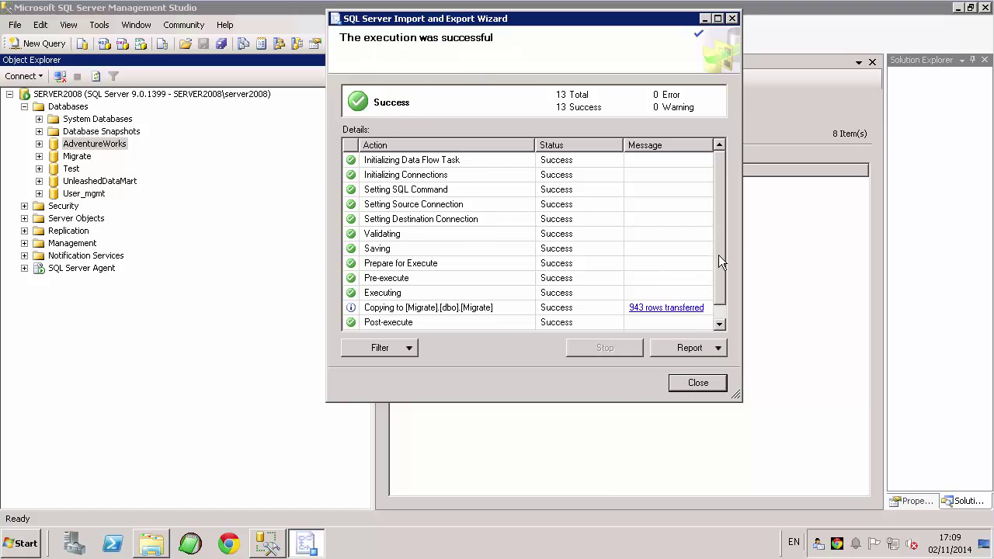
{"action": "scroll", "coordinate": [719, 261], "scroll_direction": "down", "scroll_amount": 1}
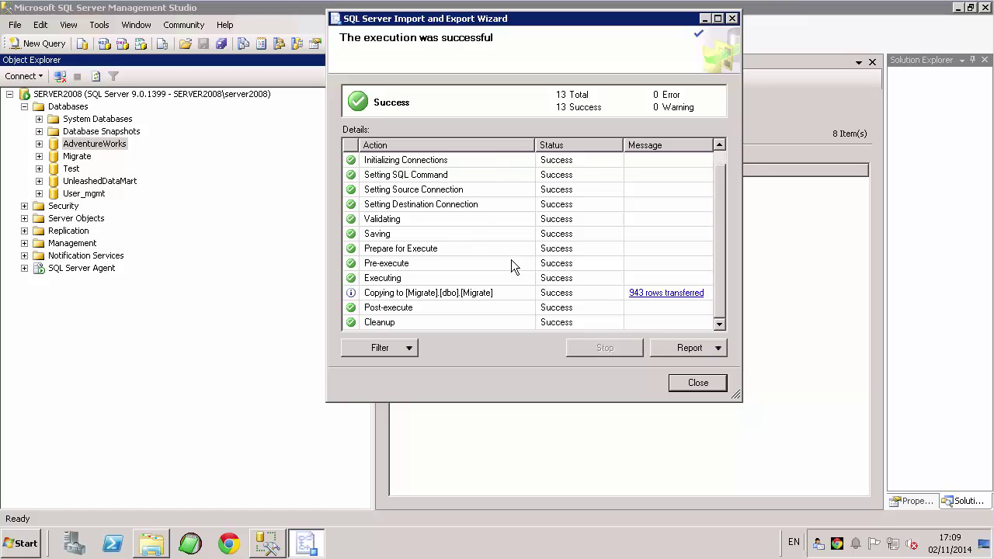
{"action": "left_click", "coordinate": [697, 383]}
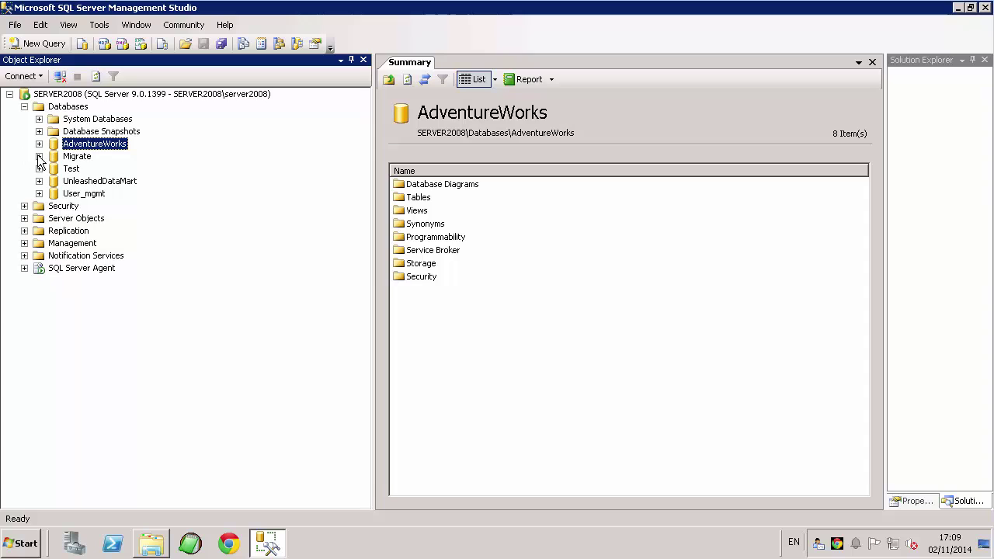
Step: Open the dbo.Migrate table in the Migrate database to inspect its rows, and close the table view
{"action": "left_click", "coordinate": [39, 156]}
{"action": "left_click", "coordinate": [54, 181]}
{"action": "left_click", "coordinate": [115, 206]}
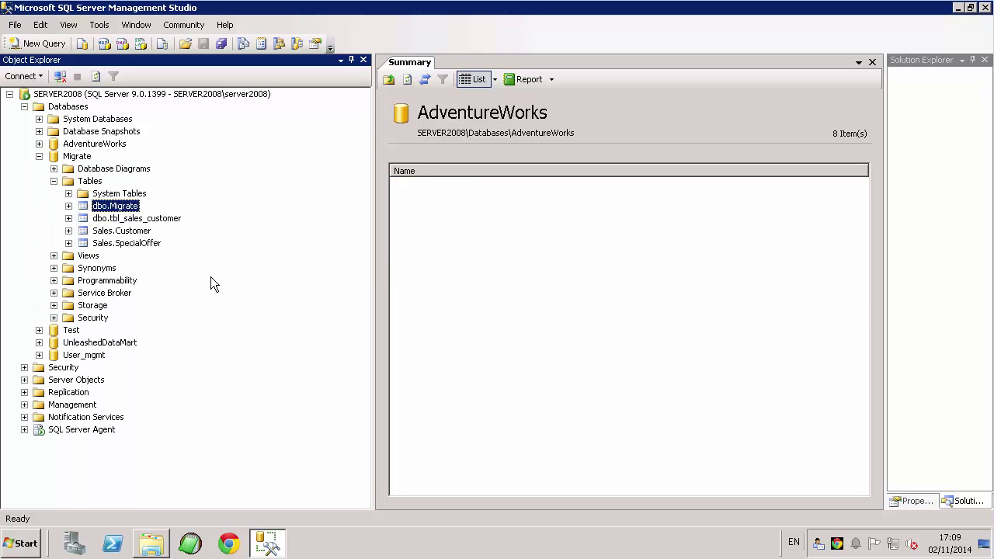
{"action": "right_click", "coordinate": [100, 208]}
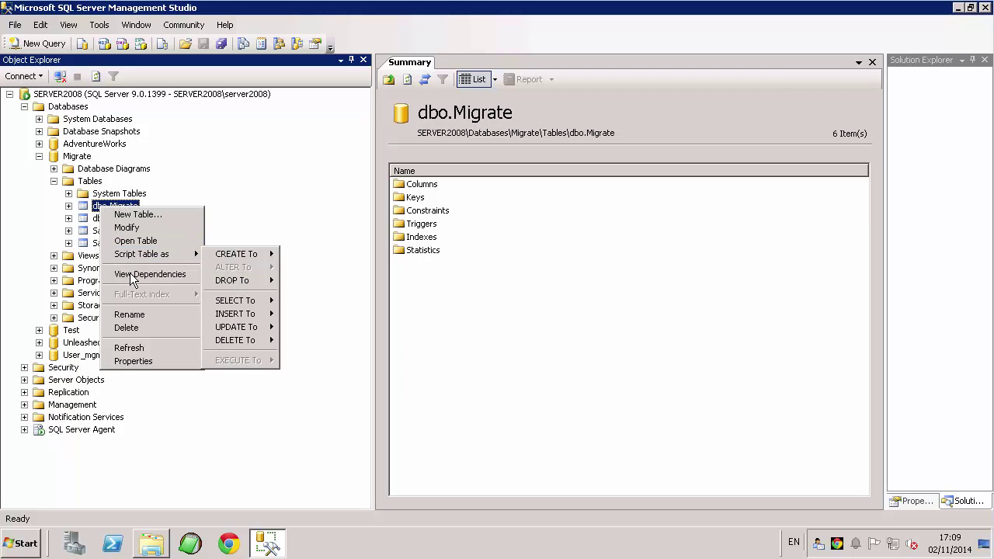
{"action": "left_click", "coordinate": [151, 241]}
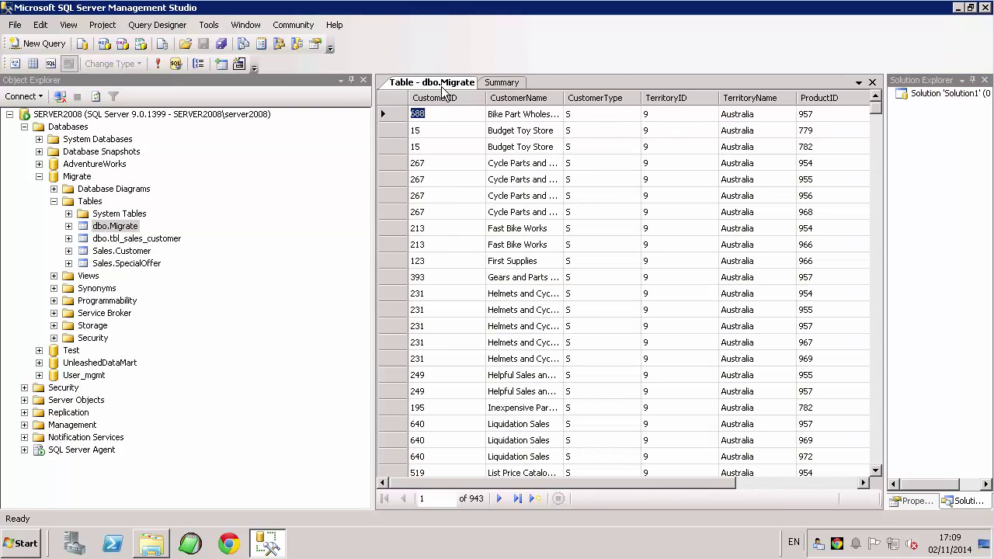
{"action": "right_click", "coordinate": [440, 86]}
{"action": "left_click", "coordinate": [439, 111]}
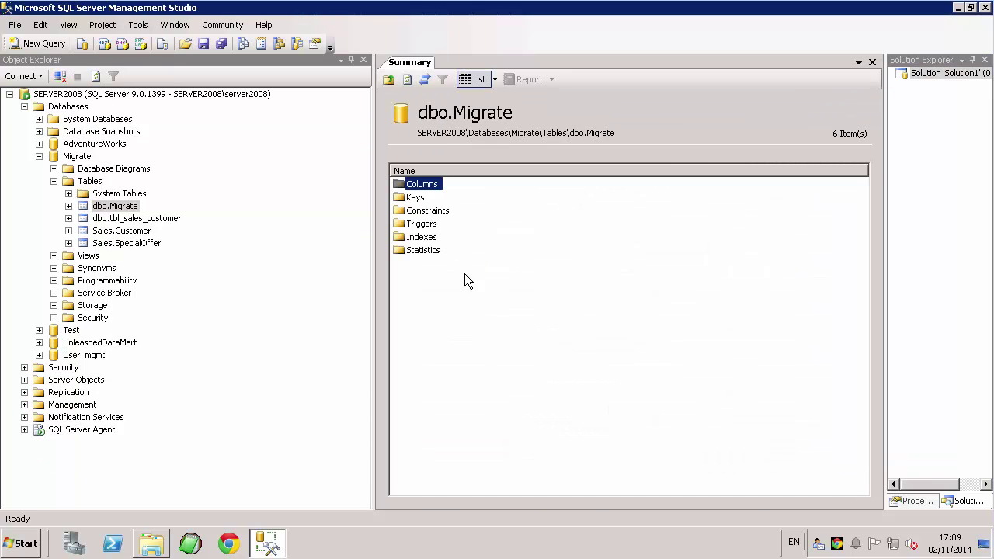
Step: Restart SQL Server Management Studio and connect to Integration Services on SERVER2008
{"action": "left_click", "coordinate": [984, 8]}
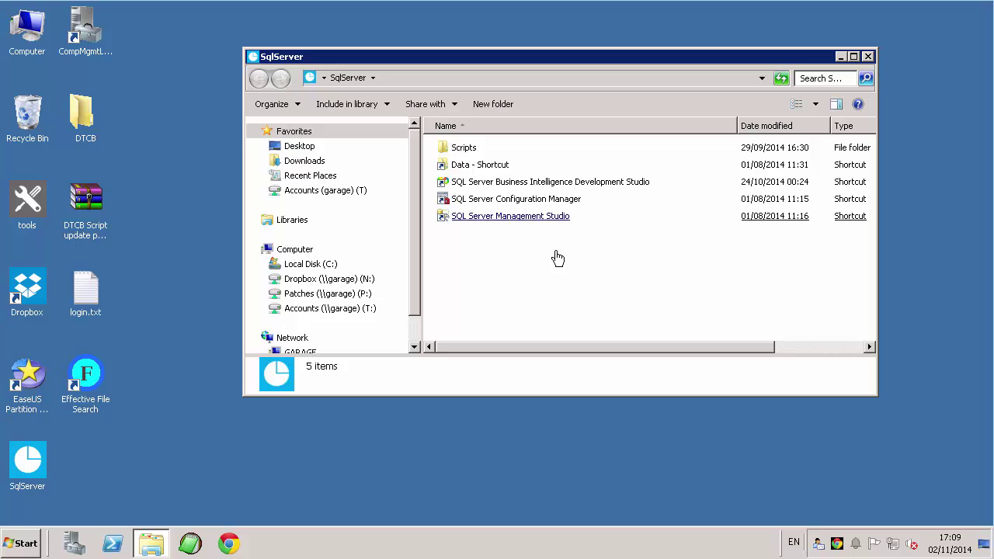
{"action": "double_click", "coordinate": [497, 219]}
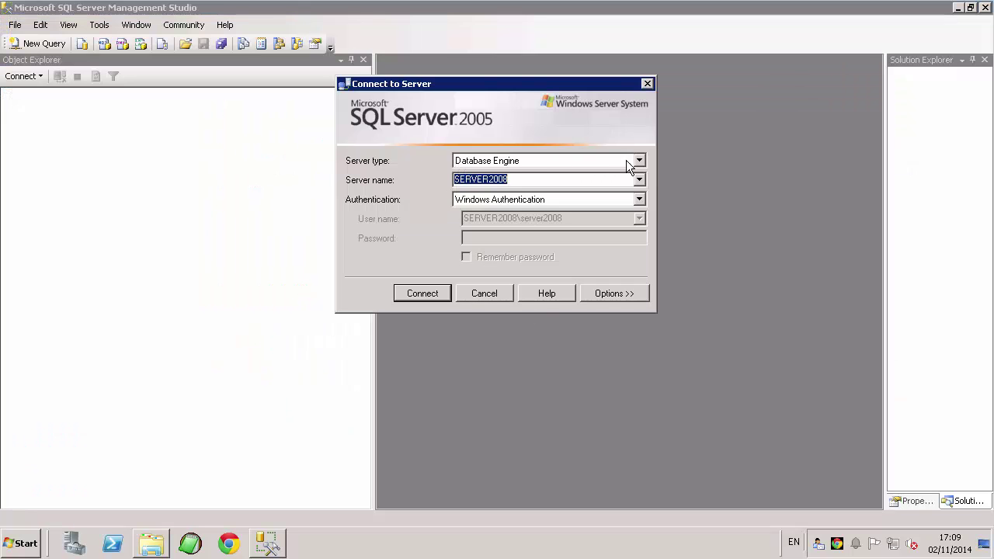
{"action": "left_click", "coordinate": [639, 161]}
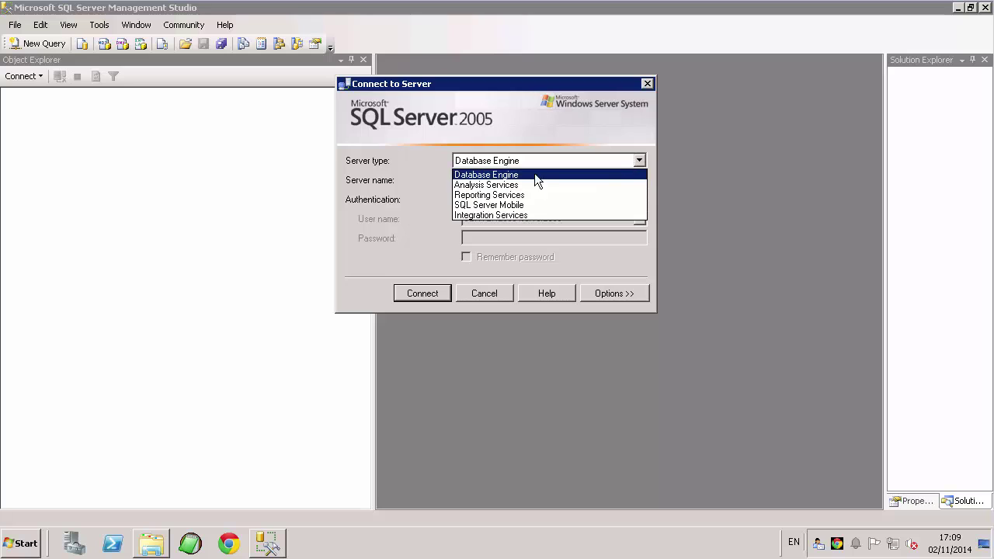
{"action": "left_click", "coordinate": [466, 215]}
{"action": "left_click", "coordinate": [422, 294]}
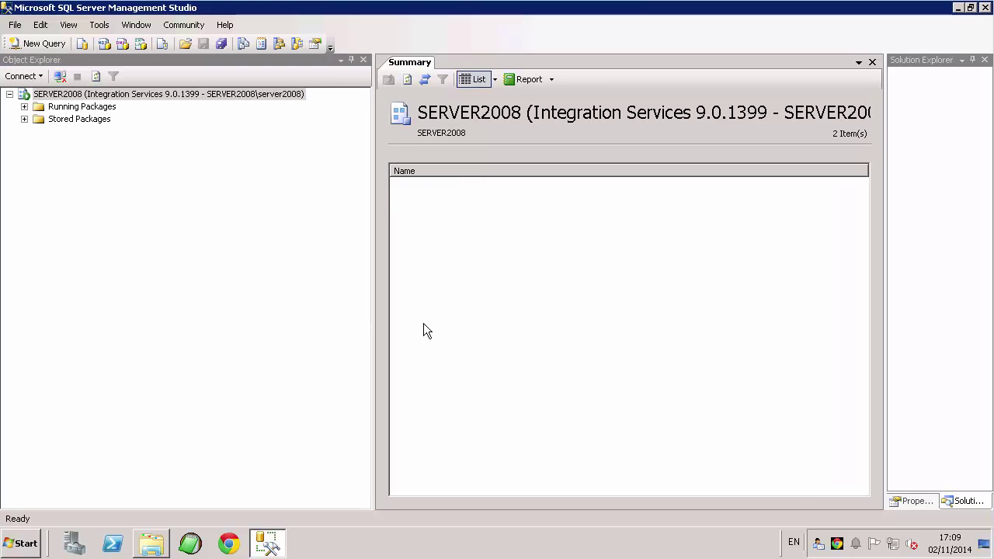
Step: Examine the MigrationSample package and its available commands under the MSDB stored packages, and close Management Studio
{"action": "left_click", "coordinate": [24, 119]}
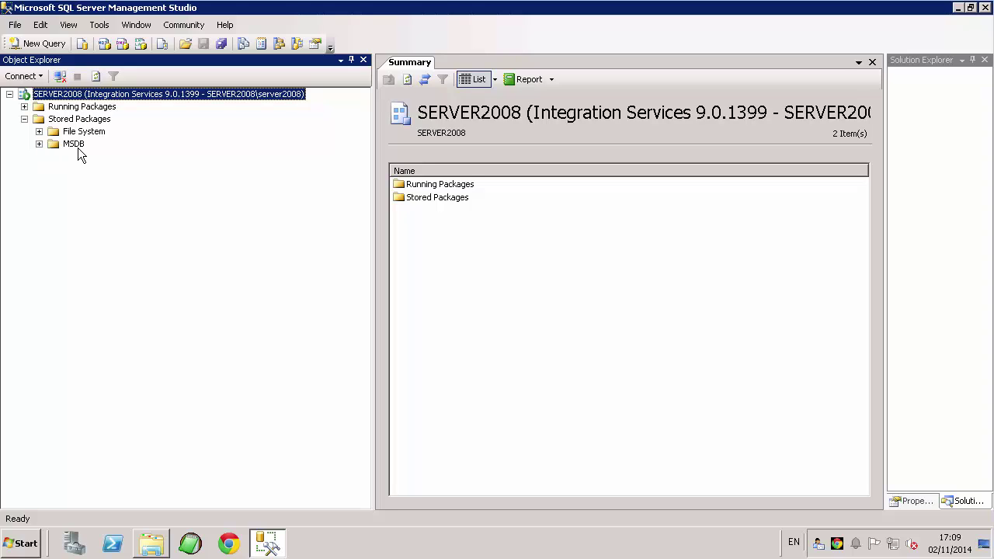
{"action": "left_click", "coordinate": [38, 144]}
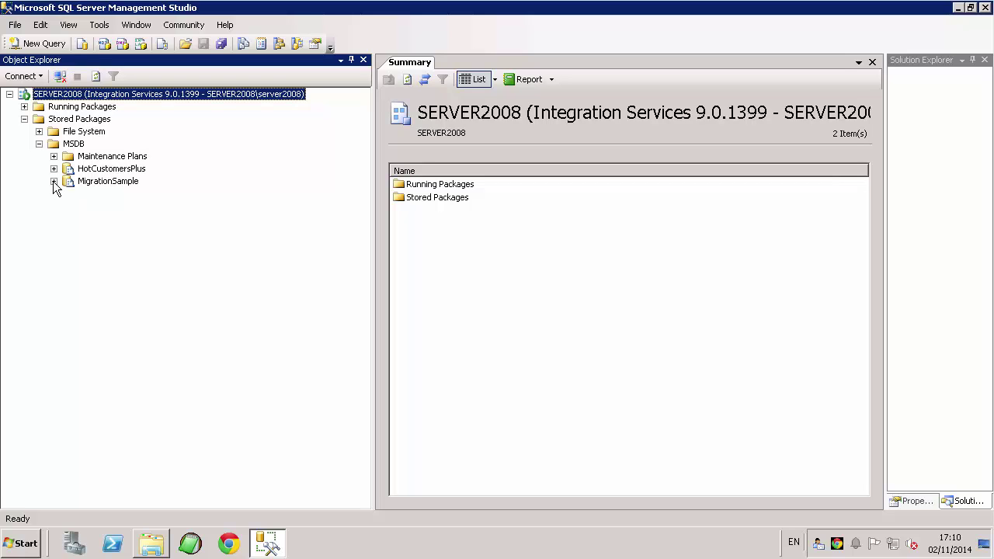
{"action": "left_click", "coordinate": [54, 181]}
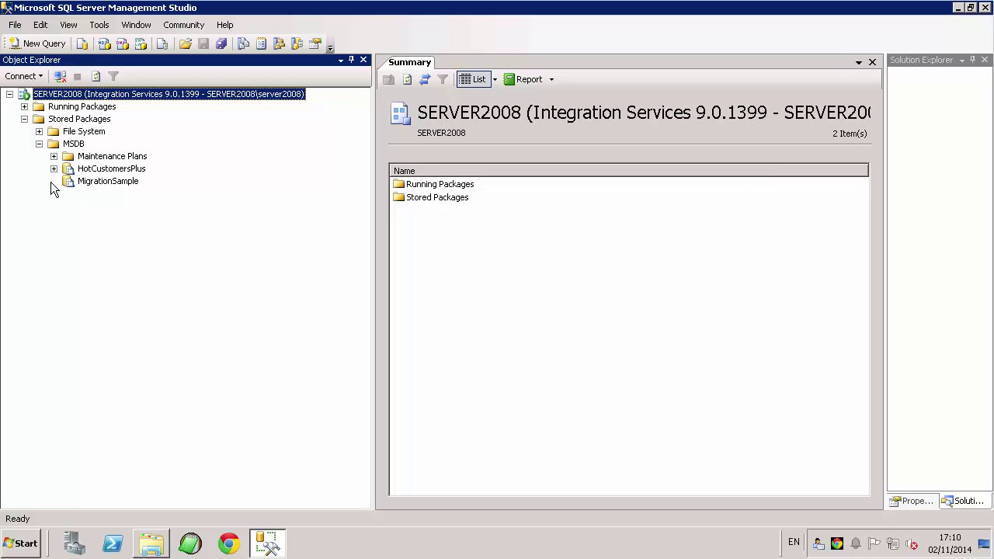
{"action": "right_click", "coordinate": [91, 183]}
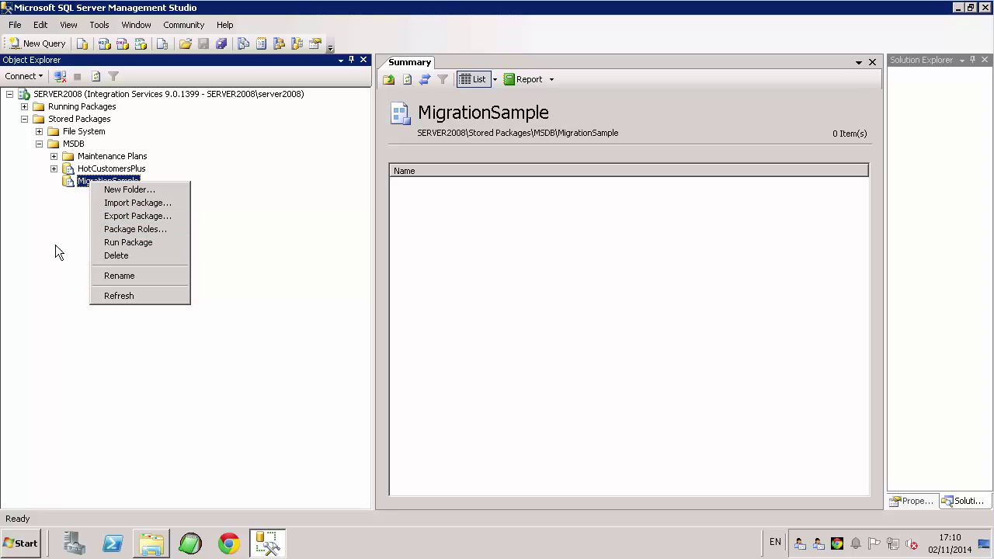
{"action": "left_click", "coordinate": [69, 231]}
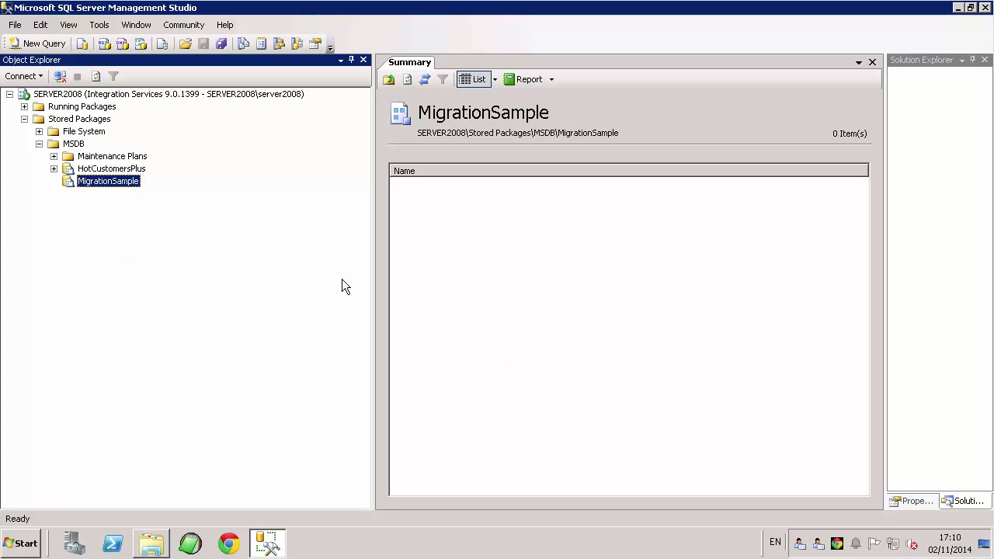
{"action": "left_click", "coordinate": [985, 7]}
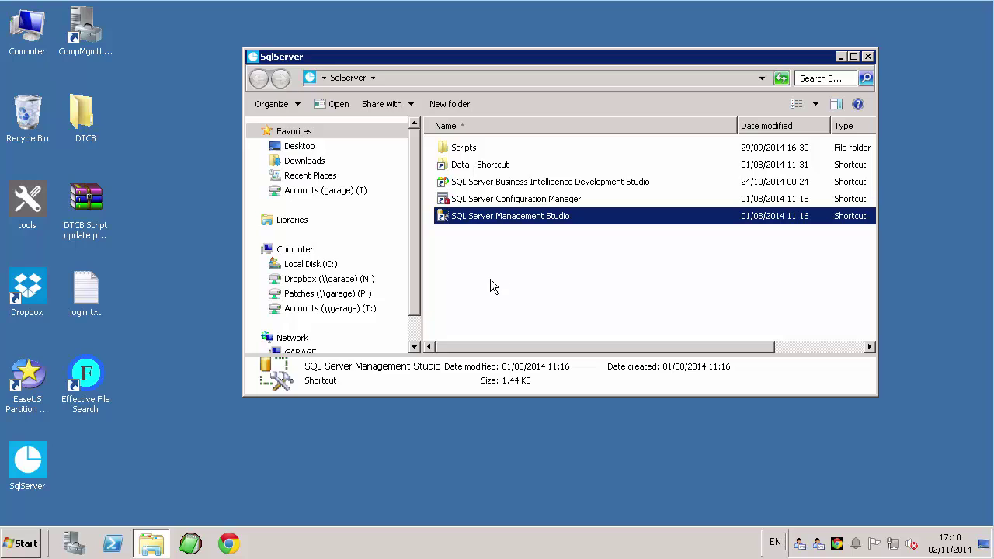
Step: Locate SQL Server Business Intelligence Development Studio in the Microsoft SQL Server 2005 program group without launching it
{"action": "left_click", "coordinate": [13, 543]}
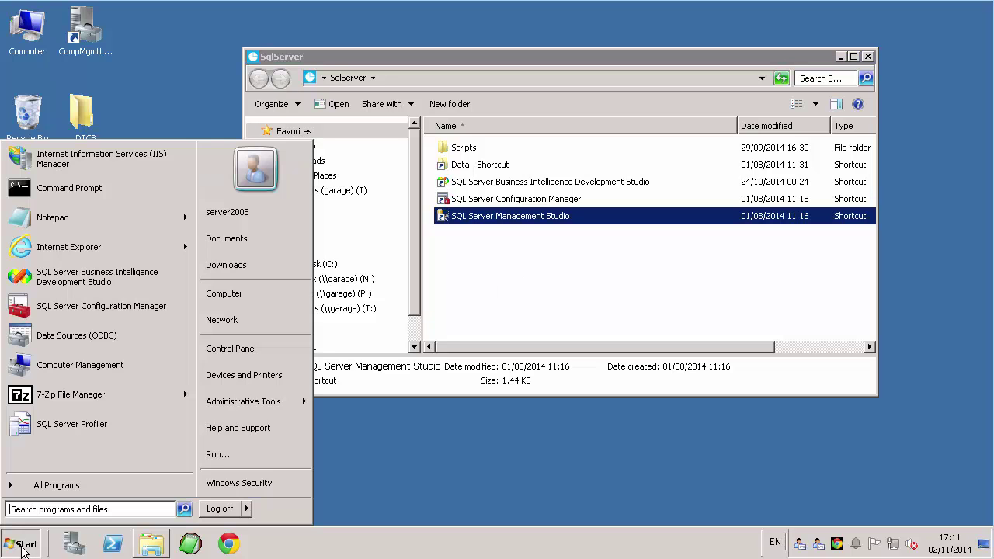
{"action": "left_click", "coordinate": [55, 487]}
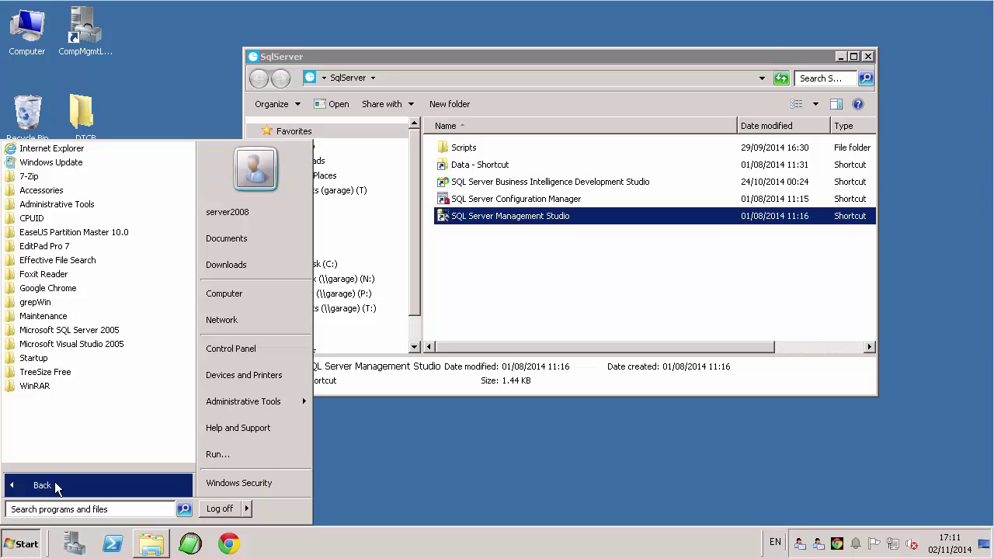
{"action": "left_click", "coordinate": [55, 334]}
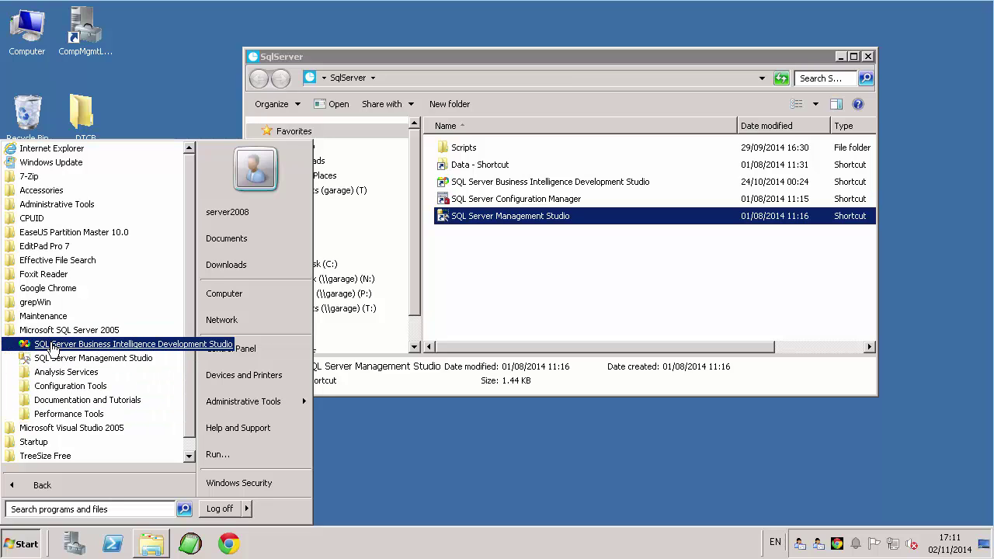
{"action": "left_click", "coordinate": [517, 268]}
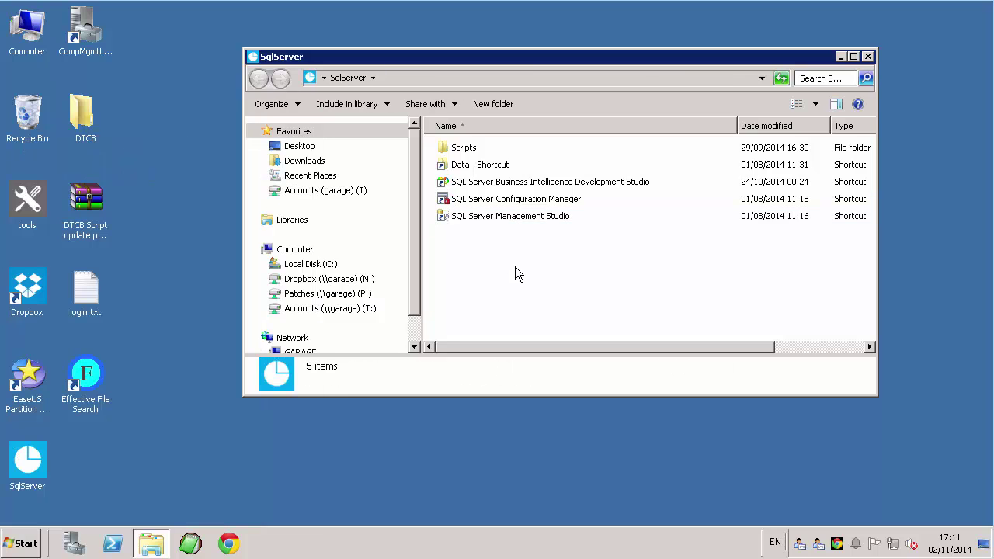
Step: Launch SQL Server Business Intelligence Development Studio and create an Integration Services project named Integration Services Project1, with a directory for the solution
{"action": "left_click", "coordinate": [470, 186]}
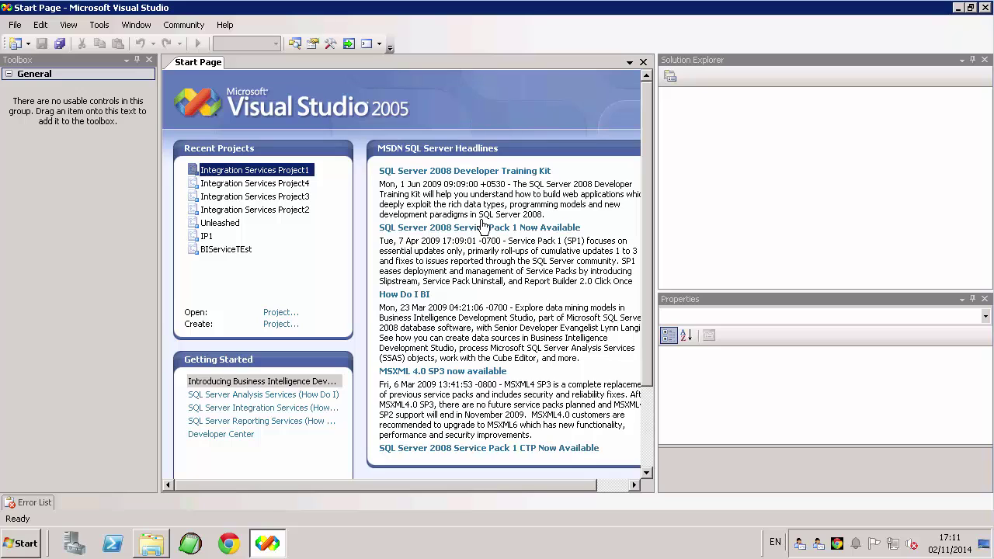
{"action": "left_click", "coordinate": [14, 25]}
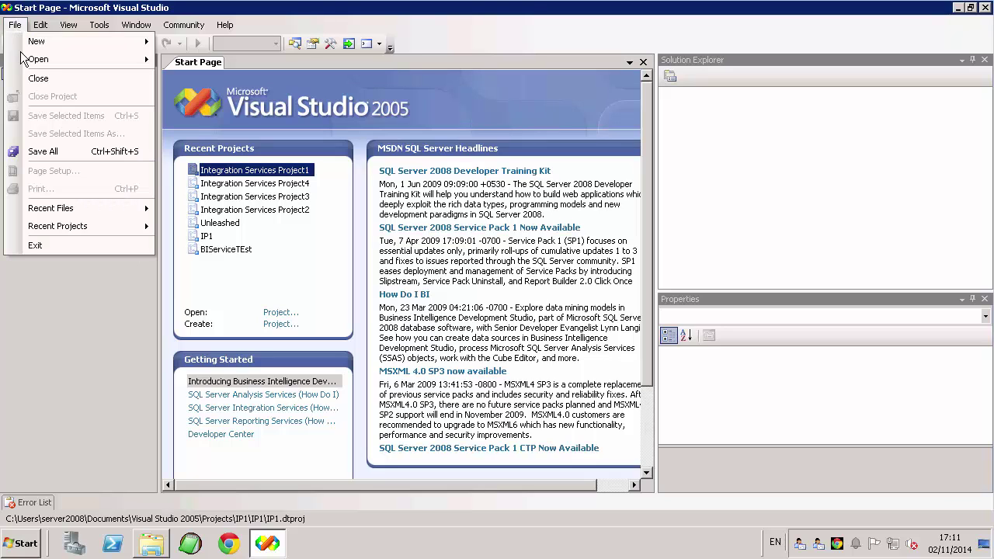
{"action": "mouse_move", "coordinate": [106, 43]}
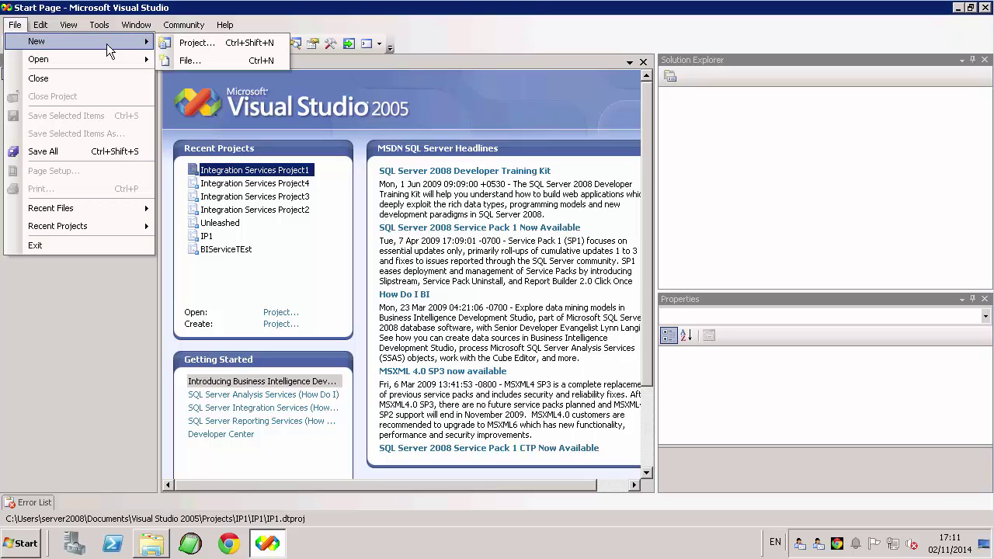
{"action": "left_click", "coordinate": [198, 42]}
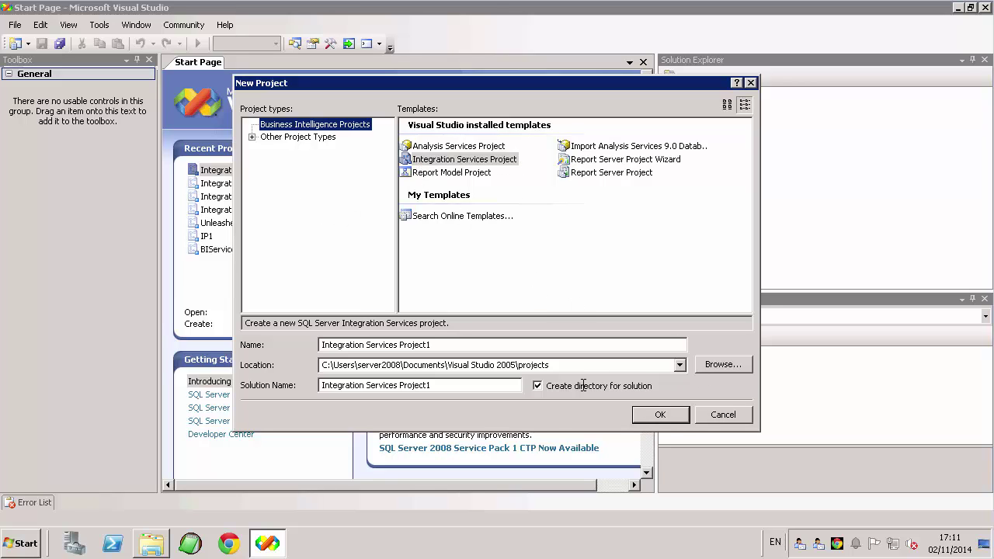
{"action": "left_click", "coordinate": [654, 413]}
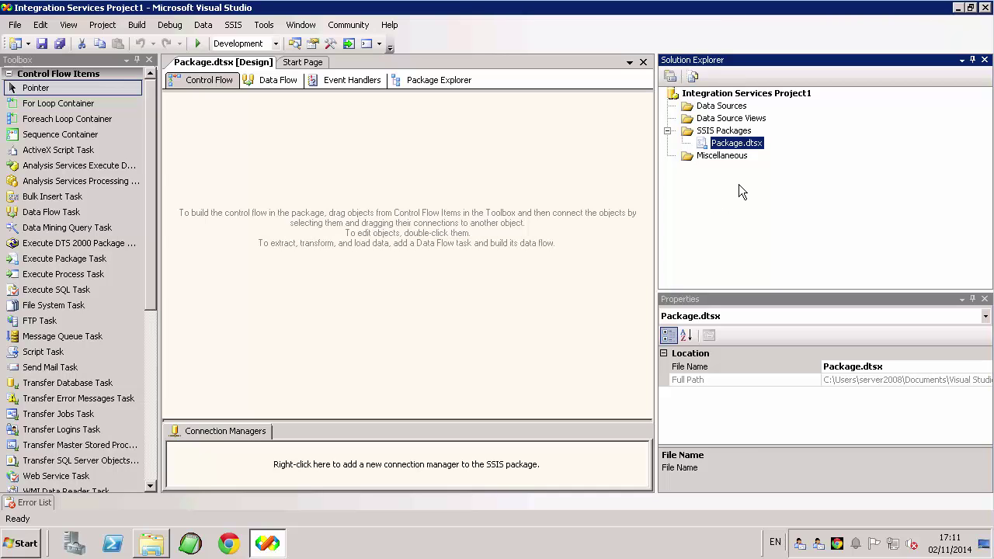
Step: Begin adding an existing package to the project, with SERVER2008 as the server and SSIS Package Store as the package location
{"action": "left_click", "coordinate": [102, 25]}
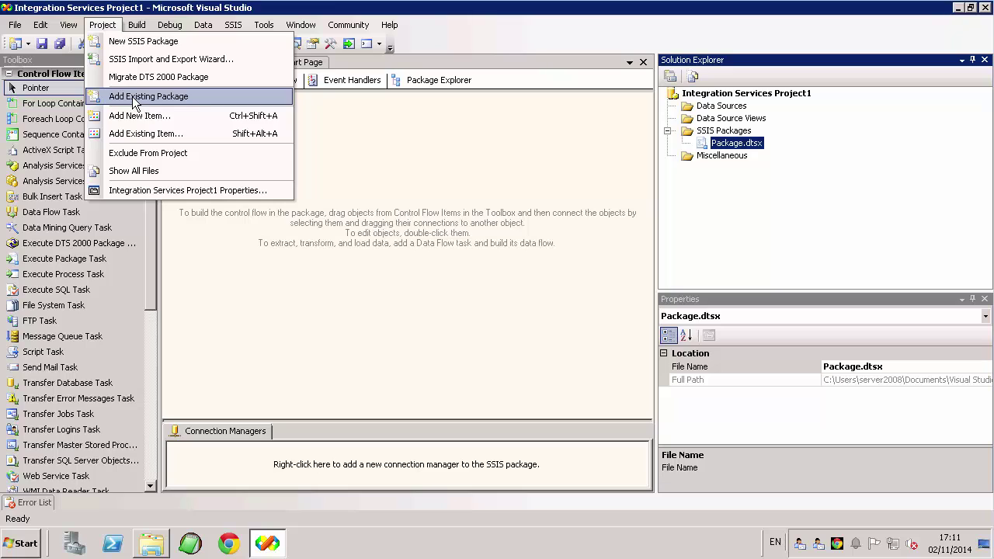
{"action": "left_click", "coordinate": [135, 97]}
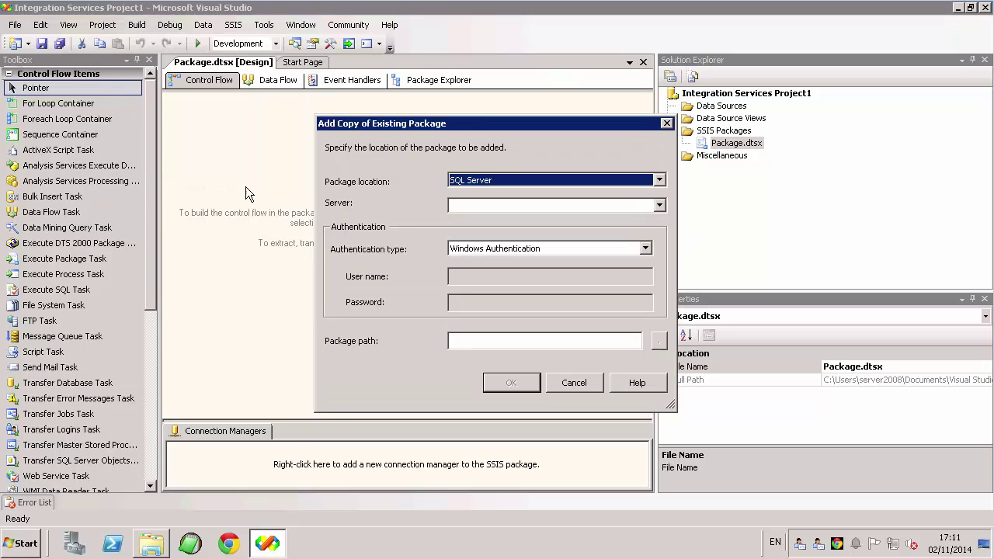
{"action": "left_click", "coordinate": [514, 204]}
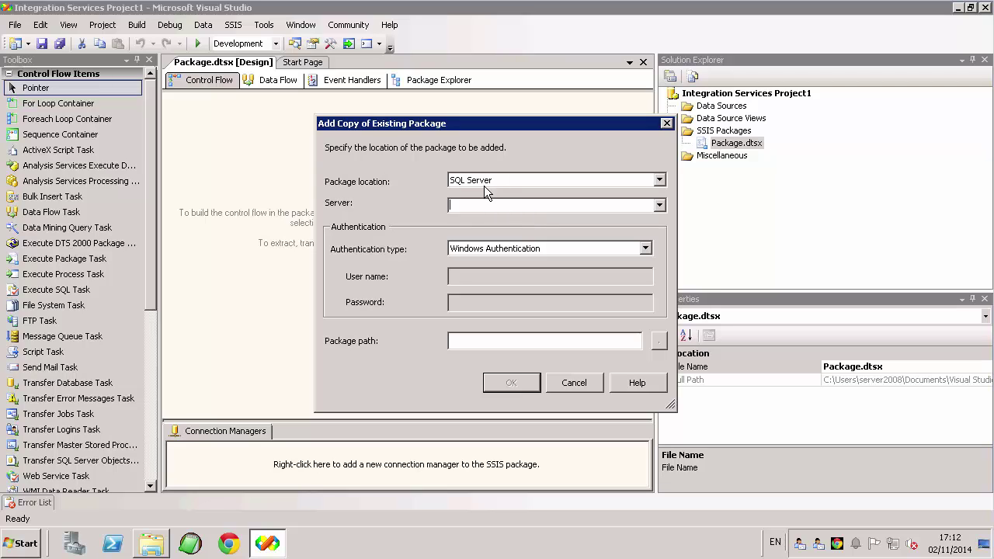
{"action": "type", "text": "SERVER2008"}
{"action": "left_click", "coordinate": [659, 181]}
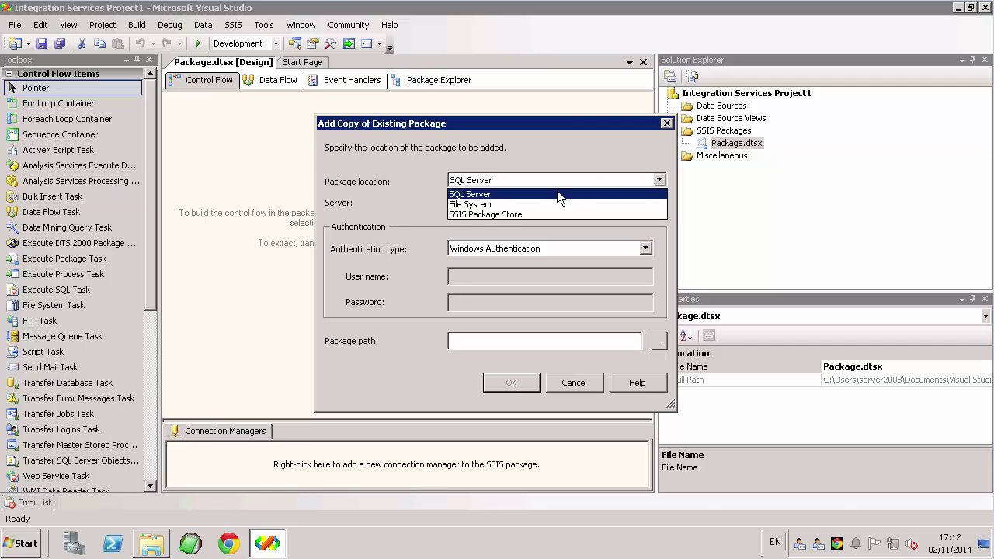
{"action": "left_click", "coordinate": [478, 214]}
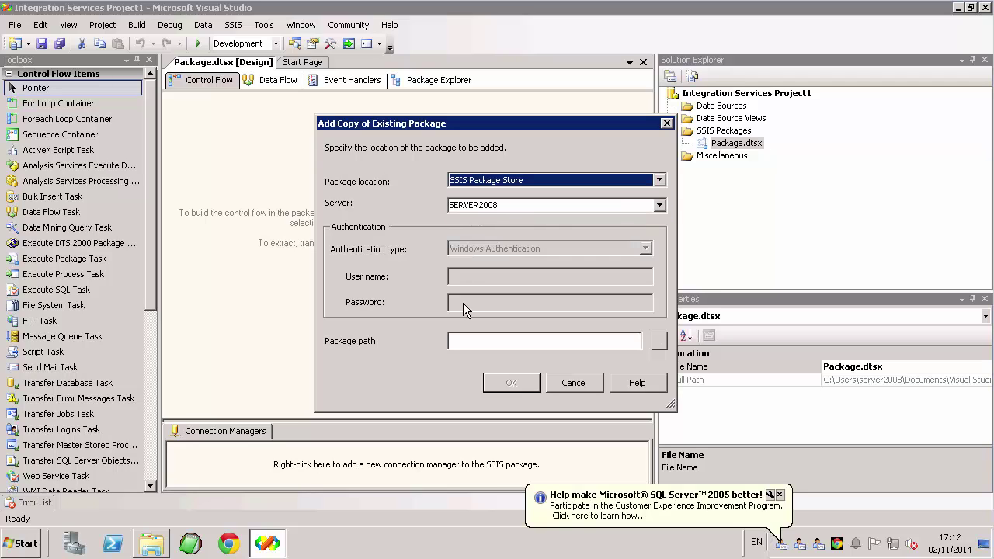
Step: Choose the MigrationSample package under MSDB as the package path and add its copy to the project
{"action": "left_click", "coordinate": [658, 344]}
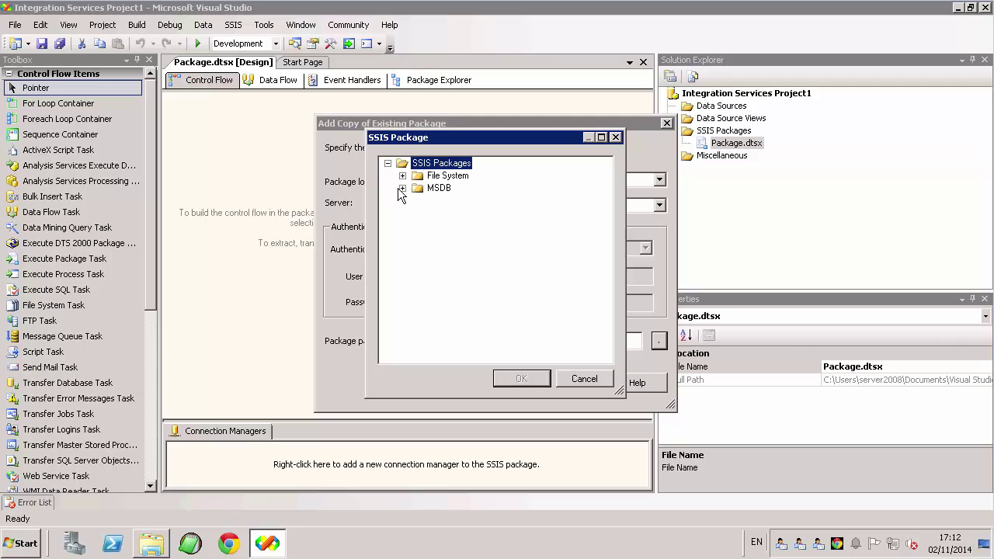
{"action": "left_click", "coordinate": [403, 188]}
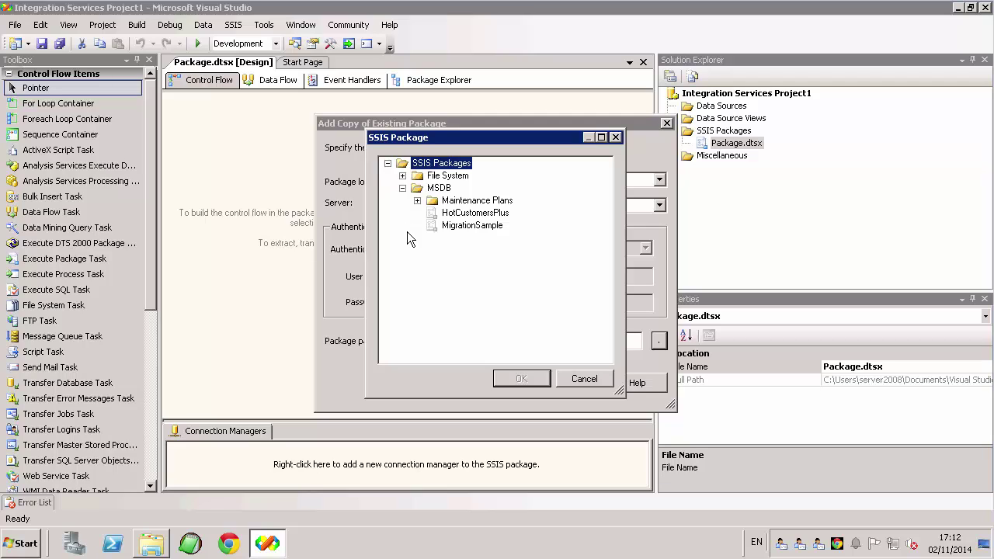
{"action": "left_click", "coordinate": [458, 226]}
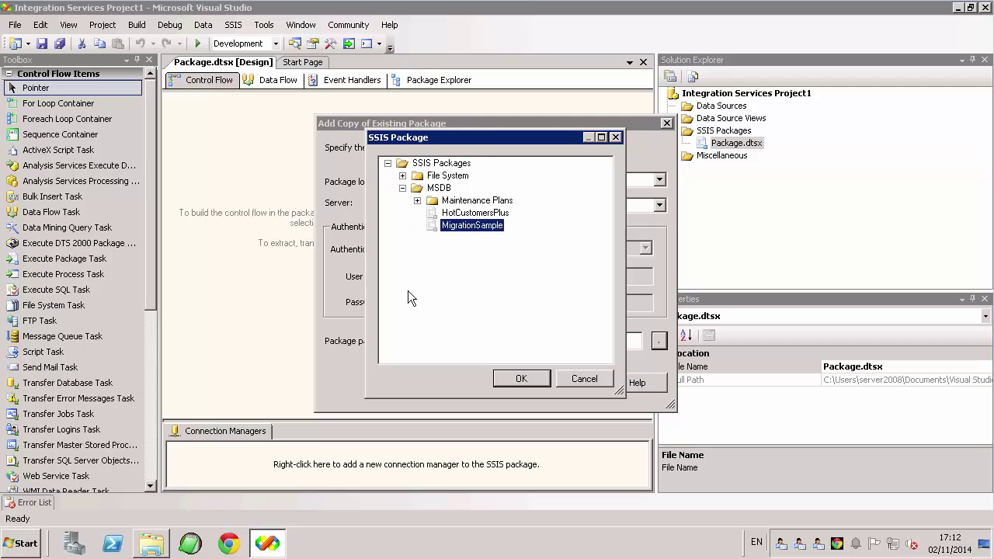
{"action": "left_click", "coordinate": [518, 379]}
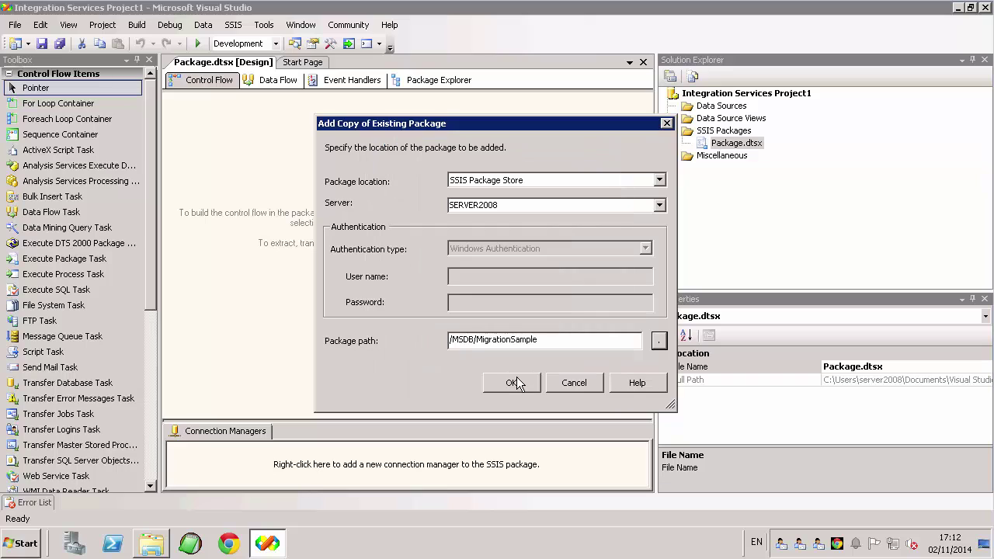
{"action": "left_click", "coordinate": [511, 382]}
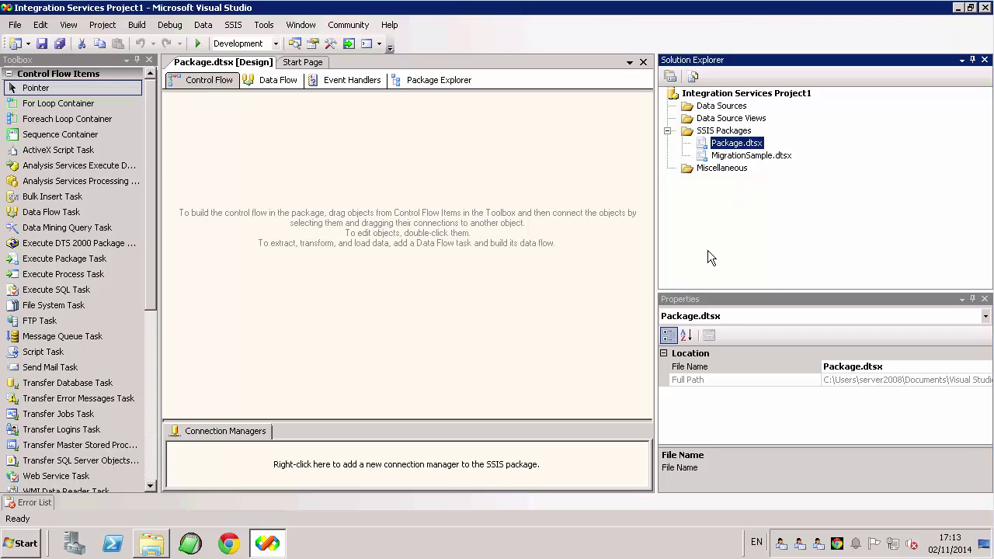
Step: Open MigrationSample.dtsx in the designer and examine its Preparation SQL Task and data flow
{"action": "left_click", "coordinate": [730, 158]}
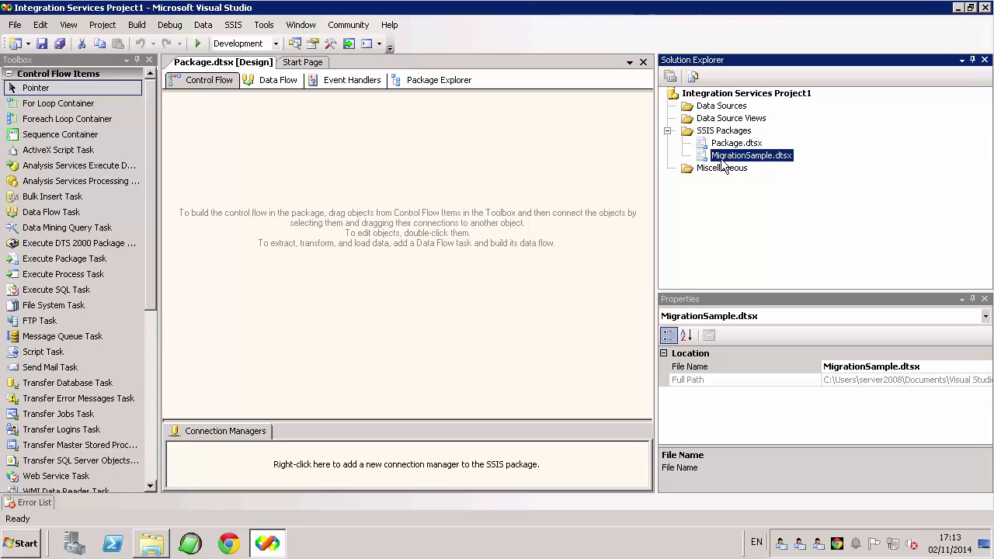
{"action": "double_click", "coordinate": [730, 155]}
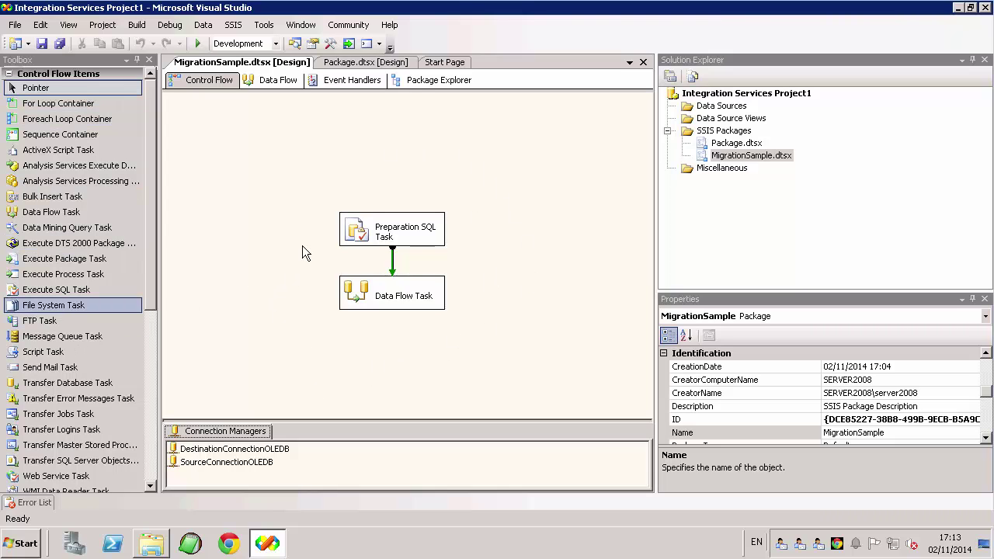
{"action": "left_click", "coordinate": [355, 245]}
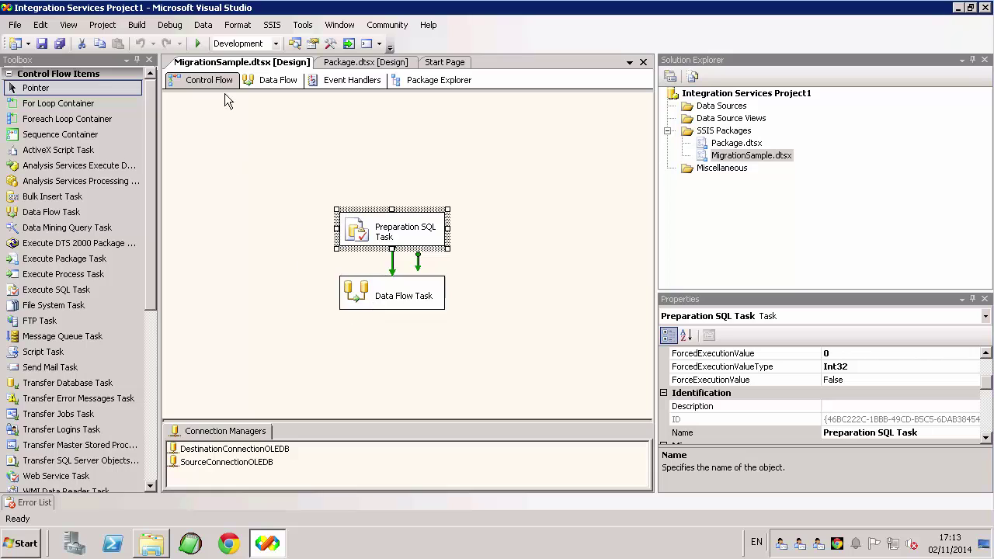
{"action": "left_click", "coordinate": [279, 81]}
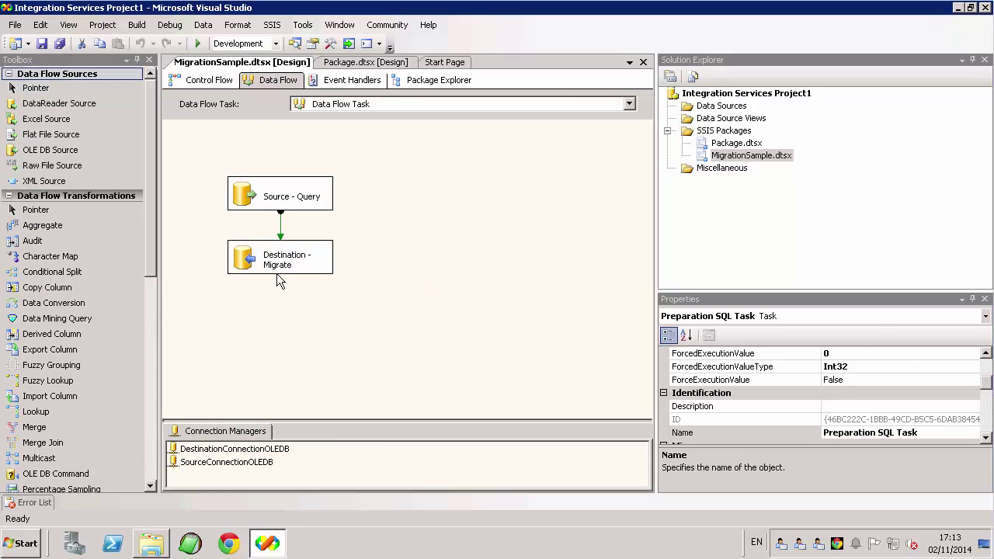
Step: Examine the SQL command in the Source - Query component's OLE DB Source Editor, and close it without changes
{"action": "left_click", "coordinate": [251, 204]}
{"action": "right_click", "coordinate": [251, 205]}
{"action": "left_click", "coordinate": [281, 233]}
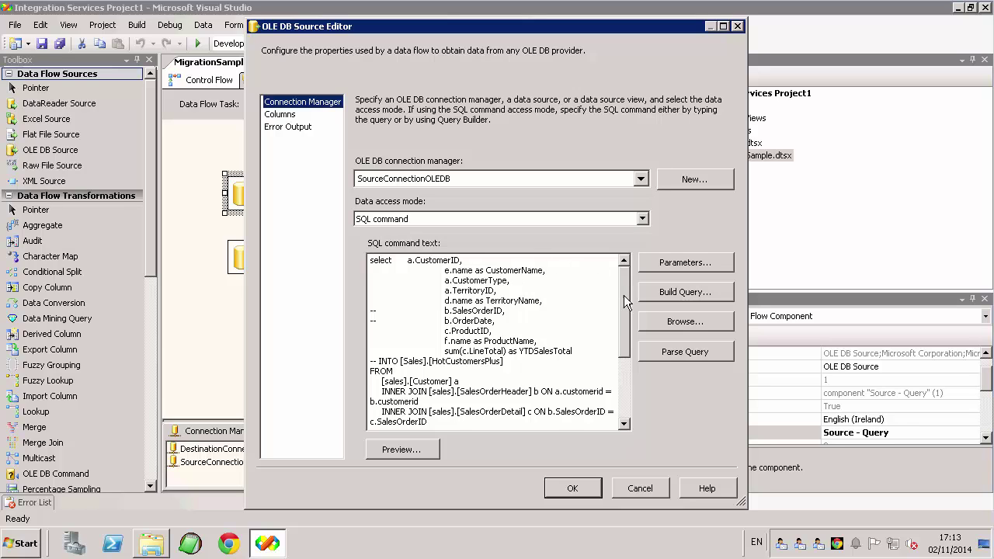
{"action": "left_click_drag", "start_coordinate": [624, 295], "coordinate": [615, 273]}
{"action": "left_click", "coordinate": [640, 488]}
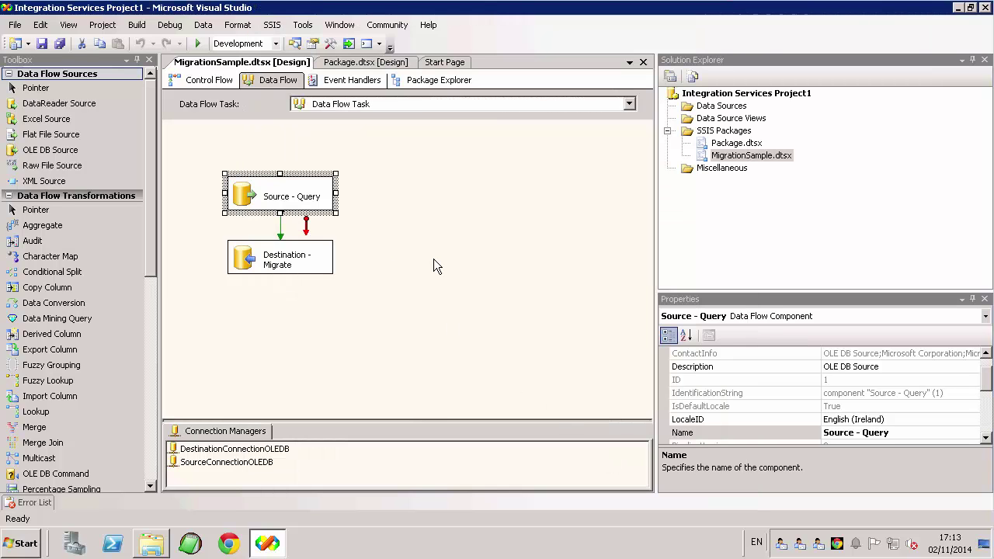